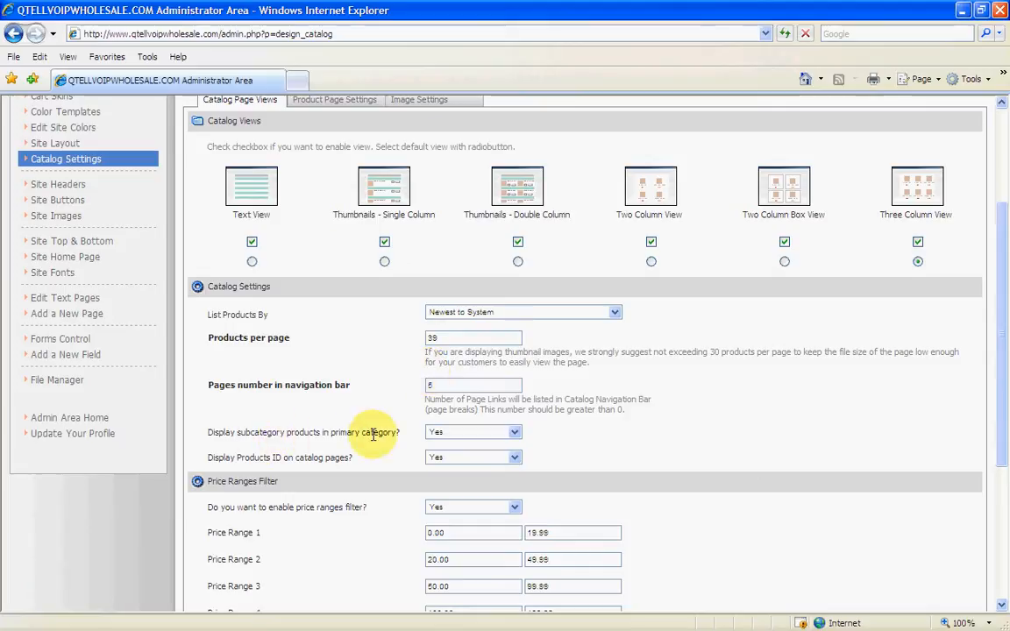
# Examine the page navigation on the storefront catalog page in its separate window, and move that window out of view.
pyautogui.click(499, 445)
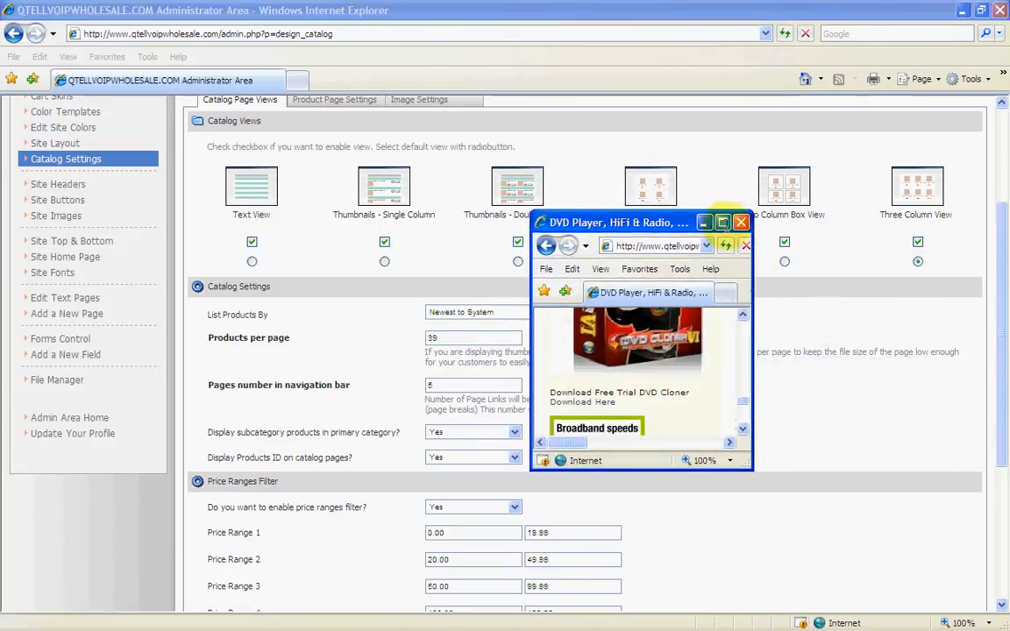
pyautogui.click(723, 223)
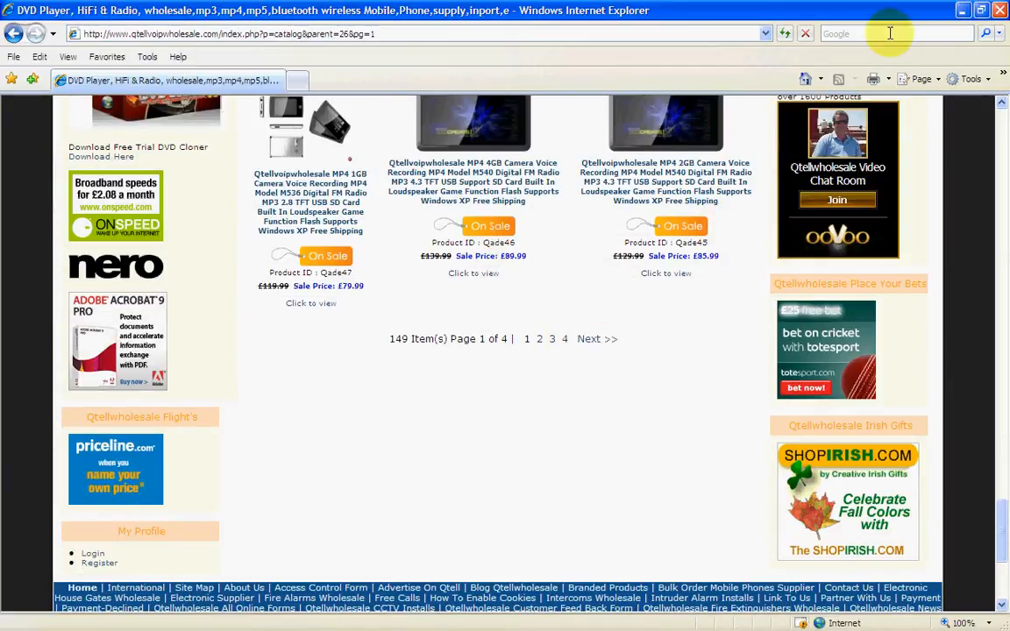
pyautogui.click(981, 11)
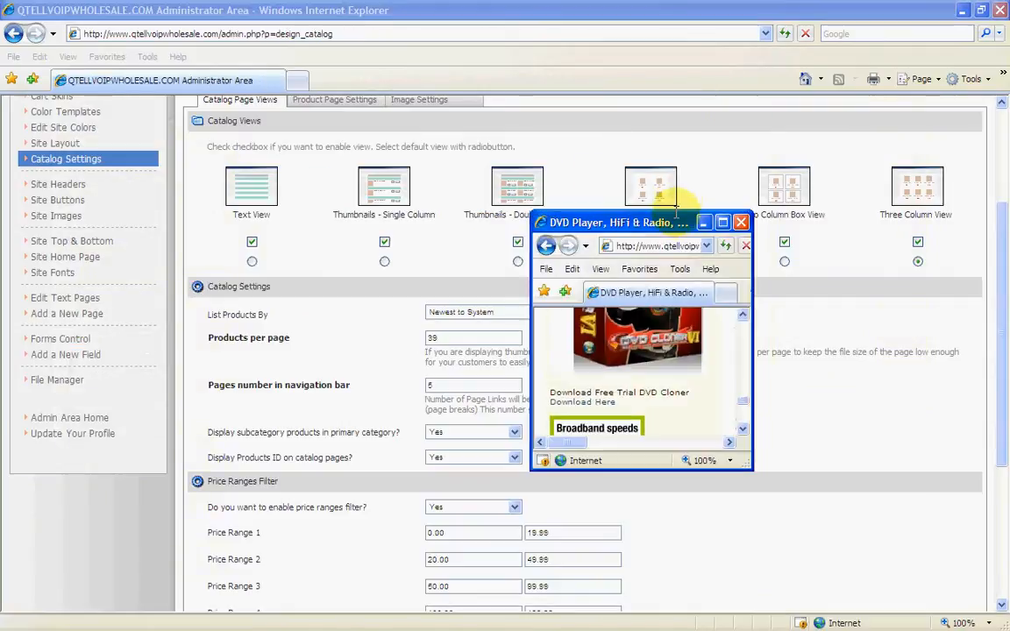
pyautogui.moveTo(686, 218); pyautogui.dragTo(1009, 219)
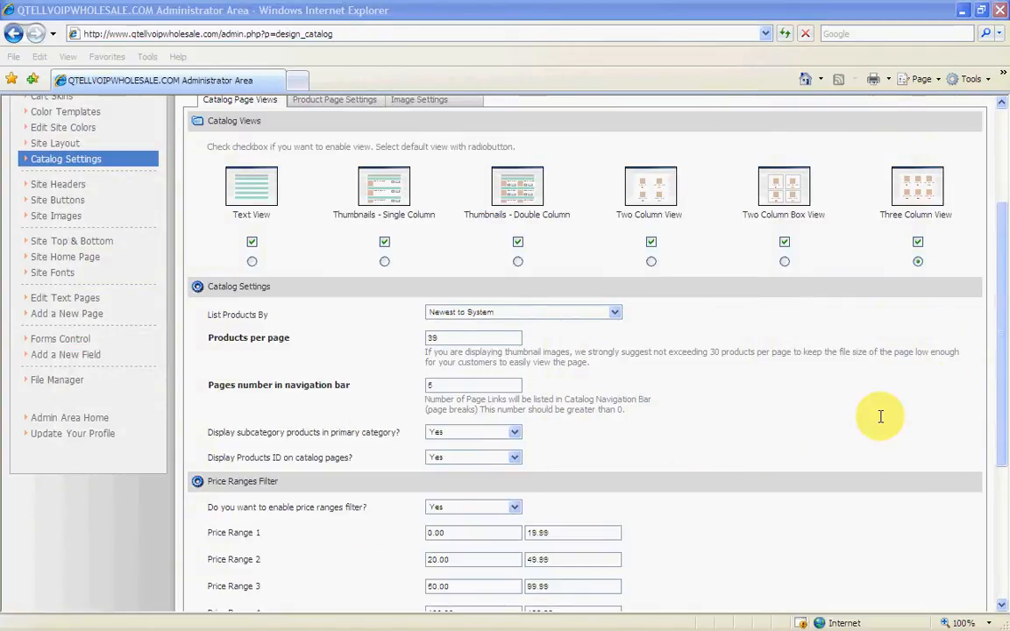
# Review the price ranges filter fields in the catalog page view settings.
pyautogui.moveTo(1003, 411); pyautogui.dragTo(1001, 508)
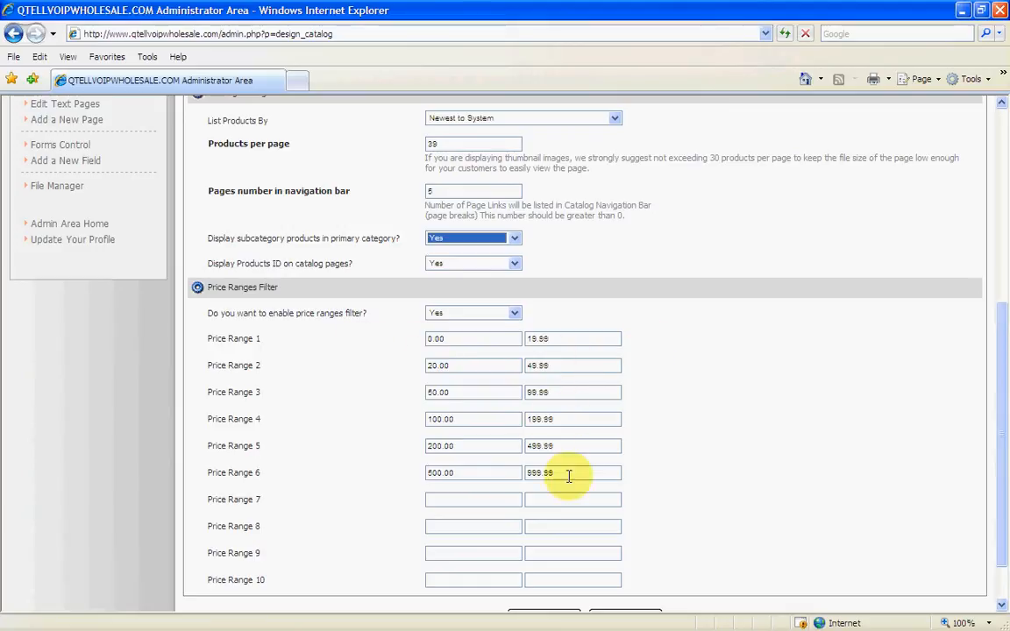
pyautogui.scroll(-1, 702, 438)
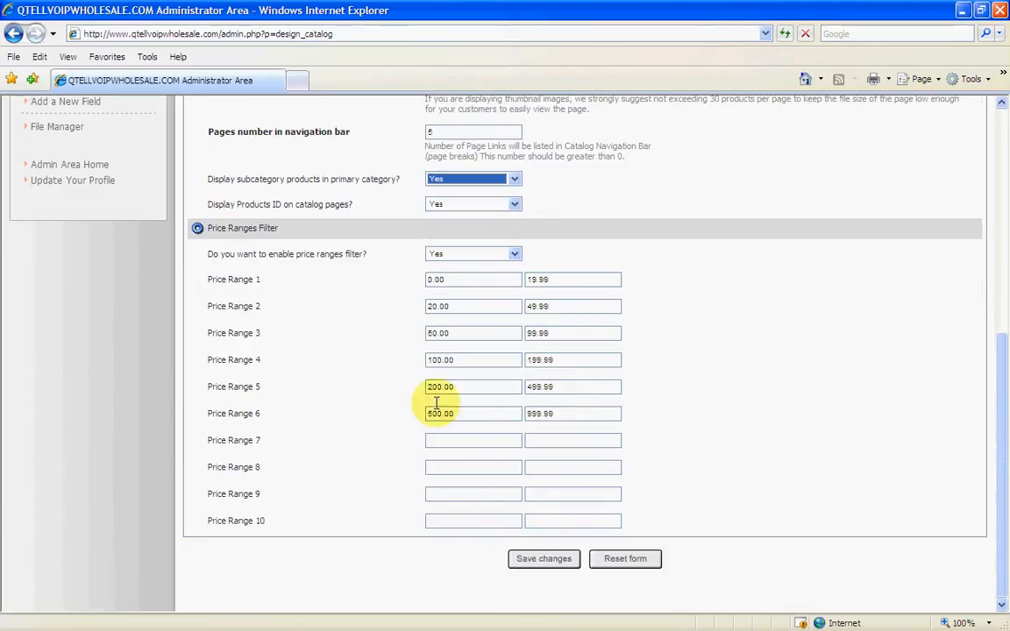
pyautogui.click(501, 303)
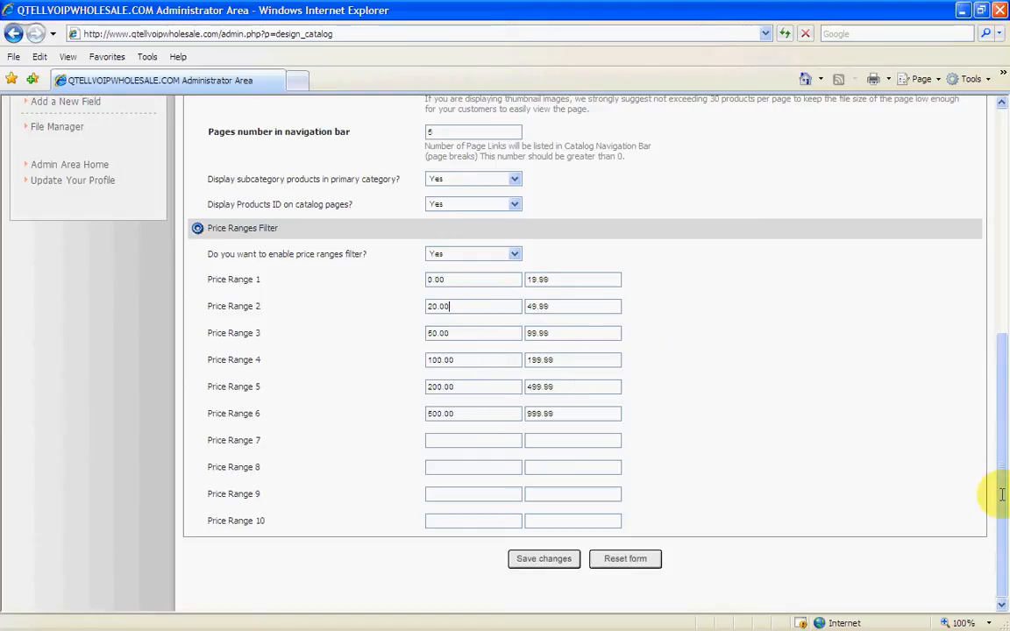
# Review the recommended product view and image zooming choices for product pages, and open the catalog's image settings.
pyautogui.moveTo(1002, 496); pyautogui.dragTo(995, 263)
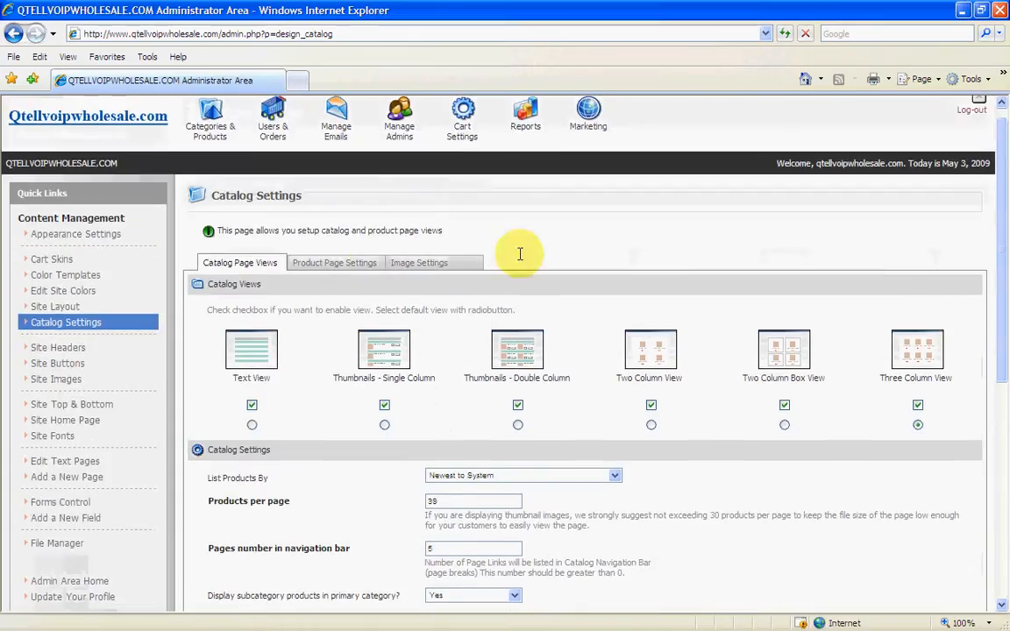
pyautogui.click(339, 259)
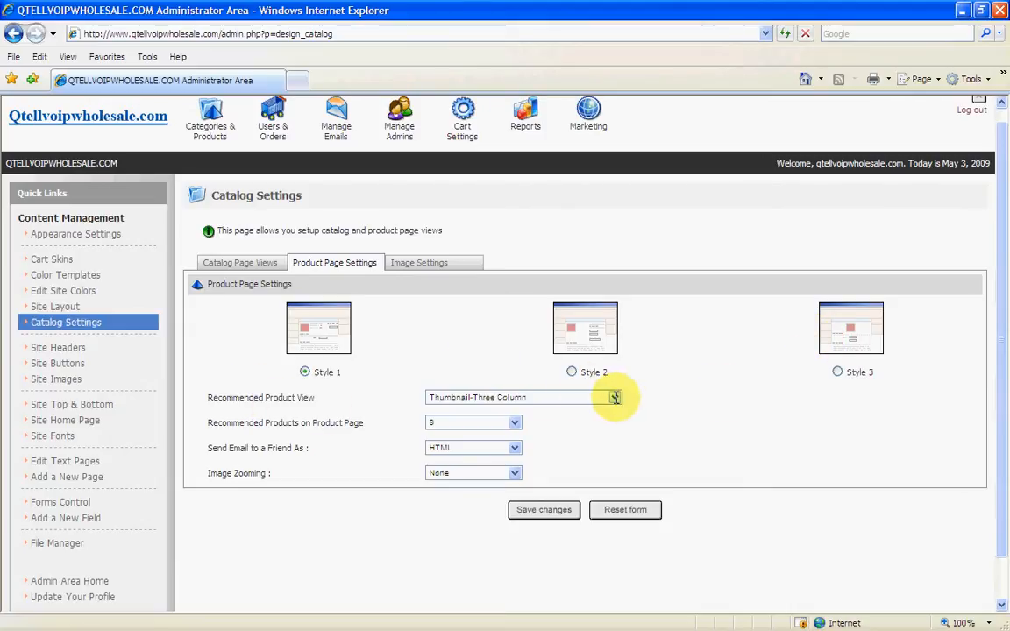
pyautogui.click(615, 397)
pyautogui.click(615, 397)
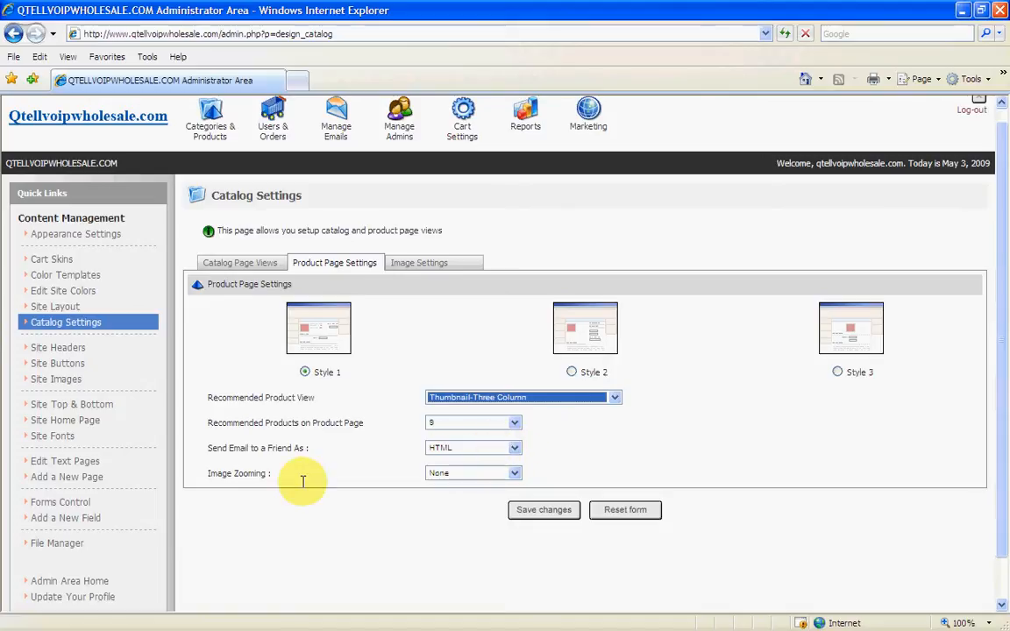
pyautogui.click(514, 473)
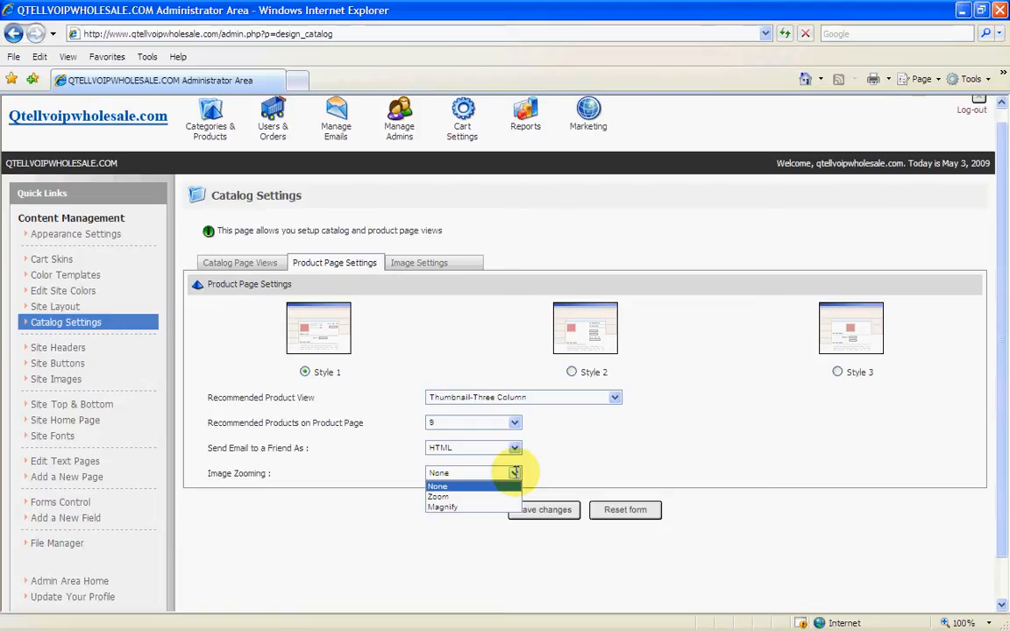
pyautogui.click(515, 473)
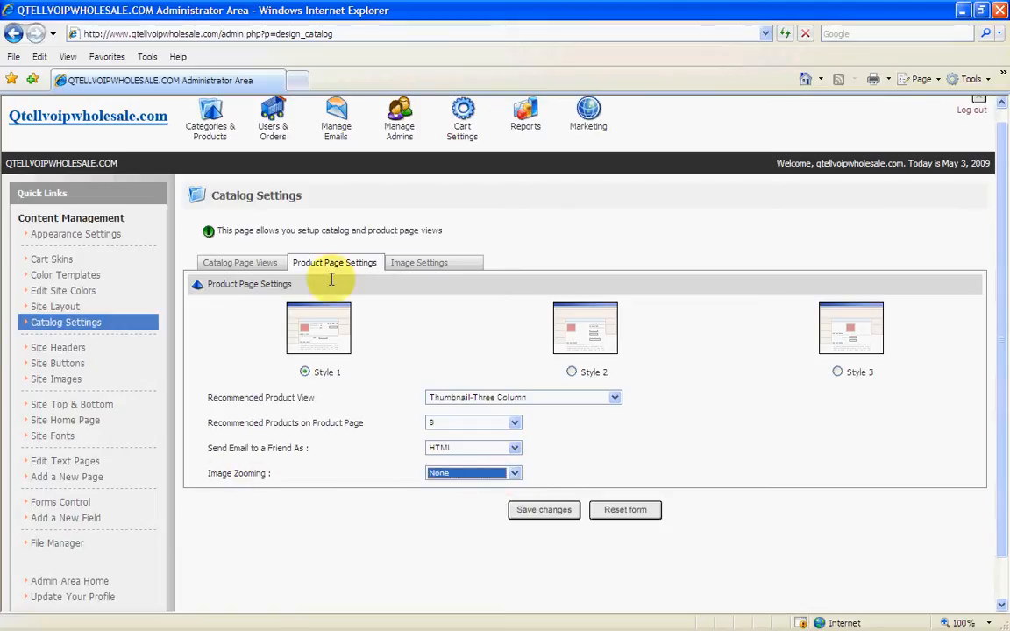
pyautogui.click(406, 262)
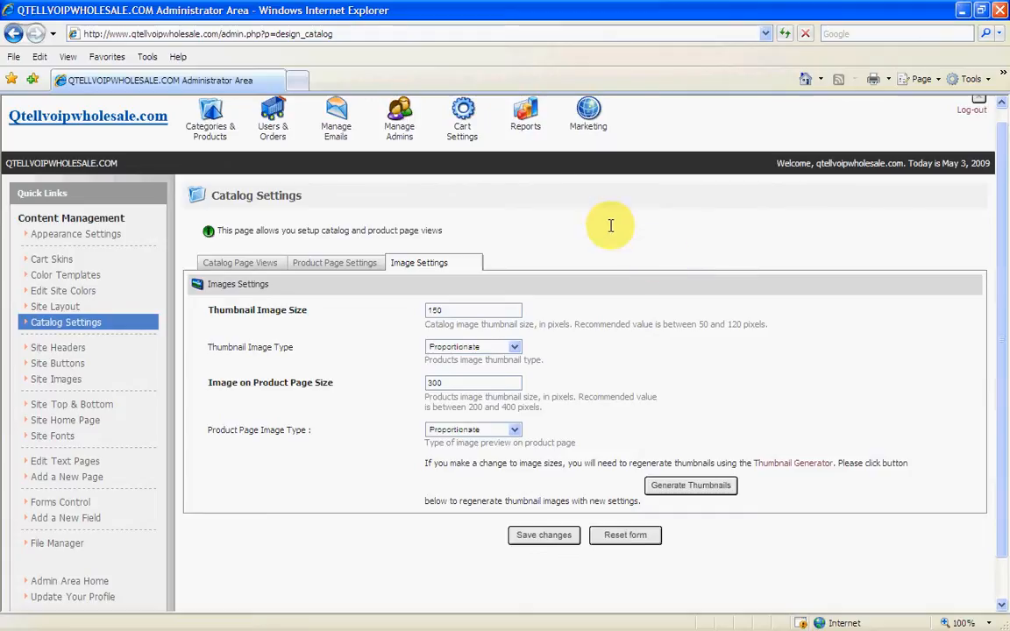
# Open the site headers text and images editor from the appearance settings.
pyautogui.moveTo(461, 109)
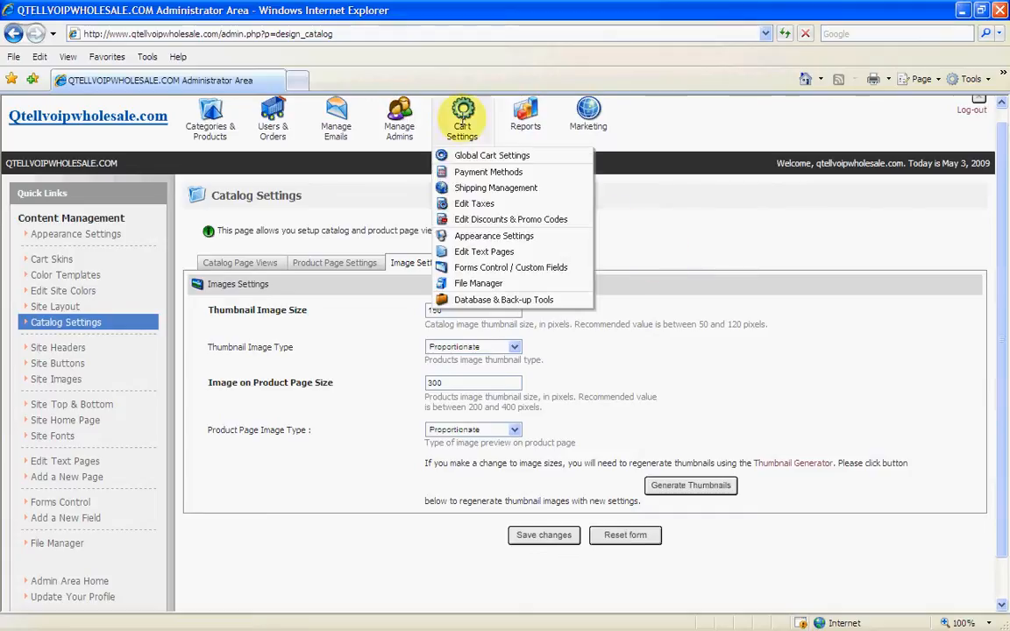
pyautogui.click(479, 237)
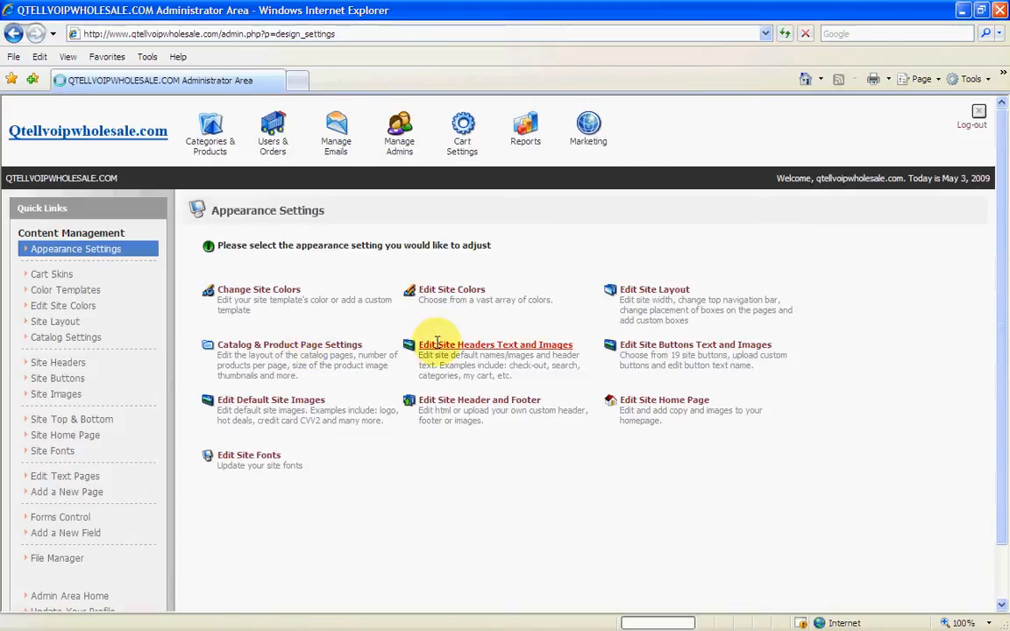
pyautogui.click(437, 343)
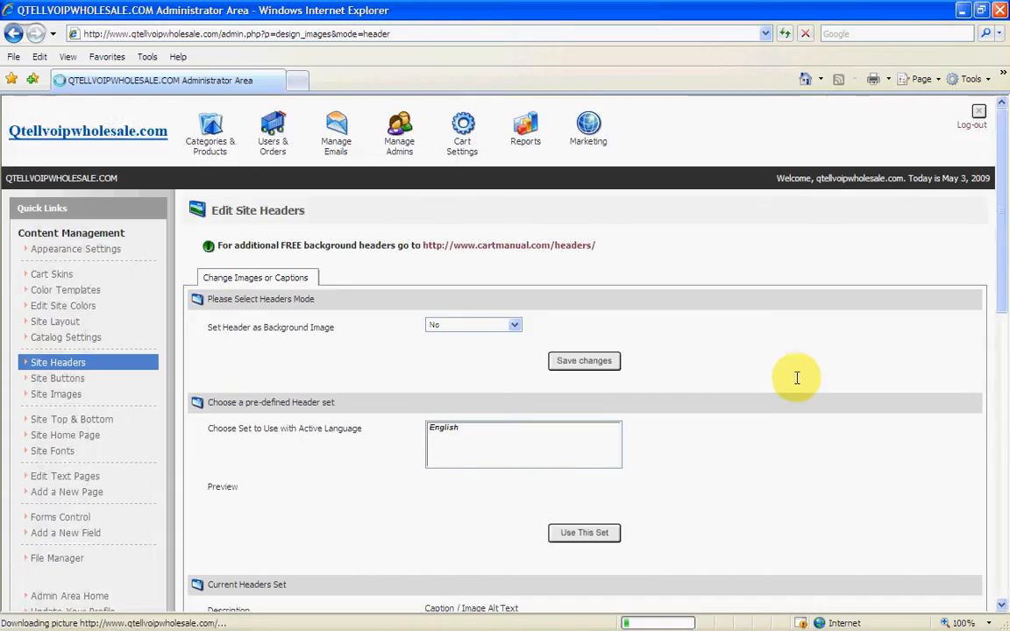
# Look through the header mode, predefined header set, editing language and box header captions on the site headers page.
pyautogui.scroll(-5, 794, 399)
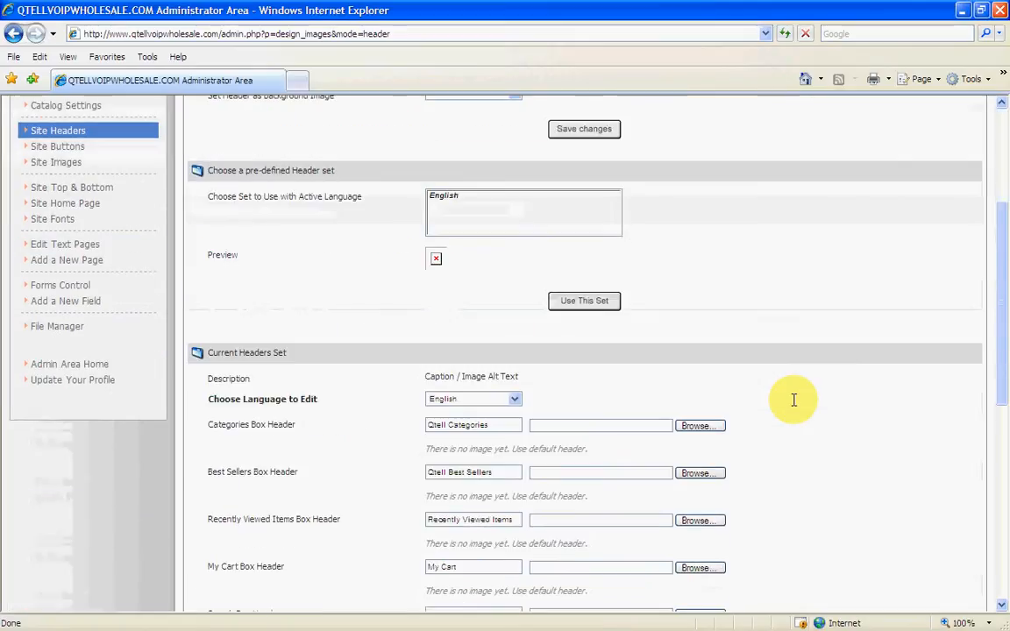
pyautogui.scroll(-5, 794, 399)
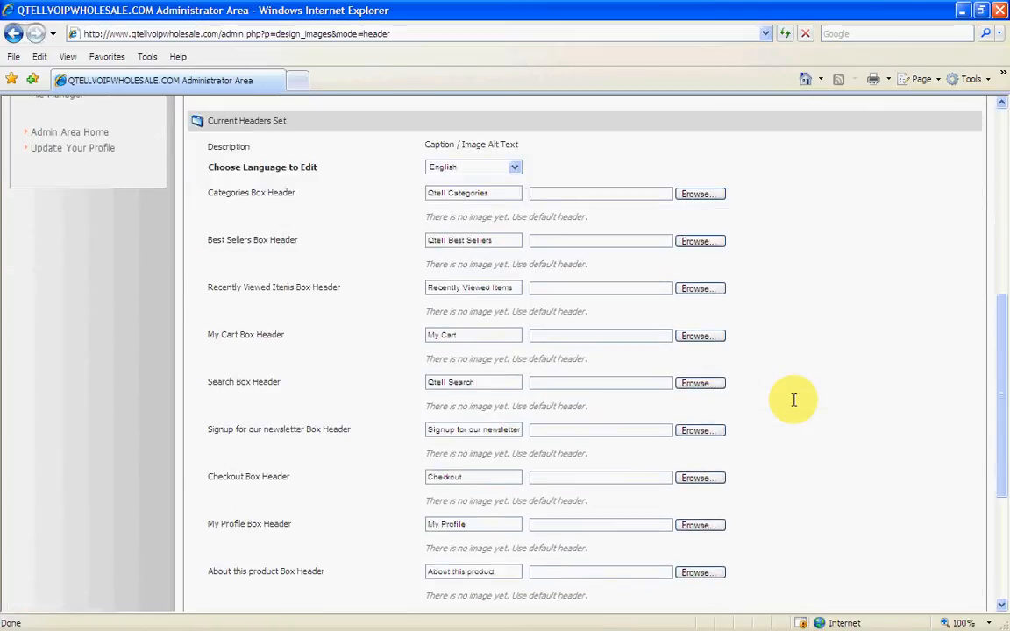
pyautogui.scroll(-5, 794, 400)
pyautogui.scroll(3, 794, 399)
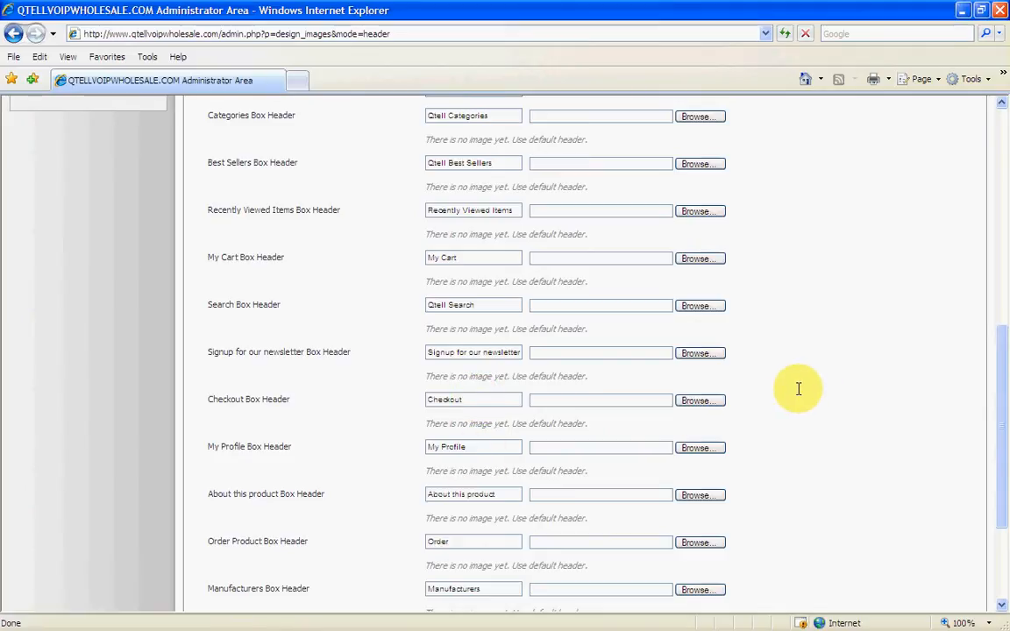
pyautogui.scroll(5, 799, 387)
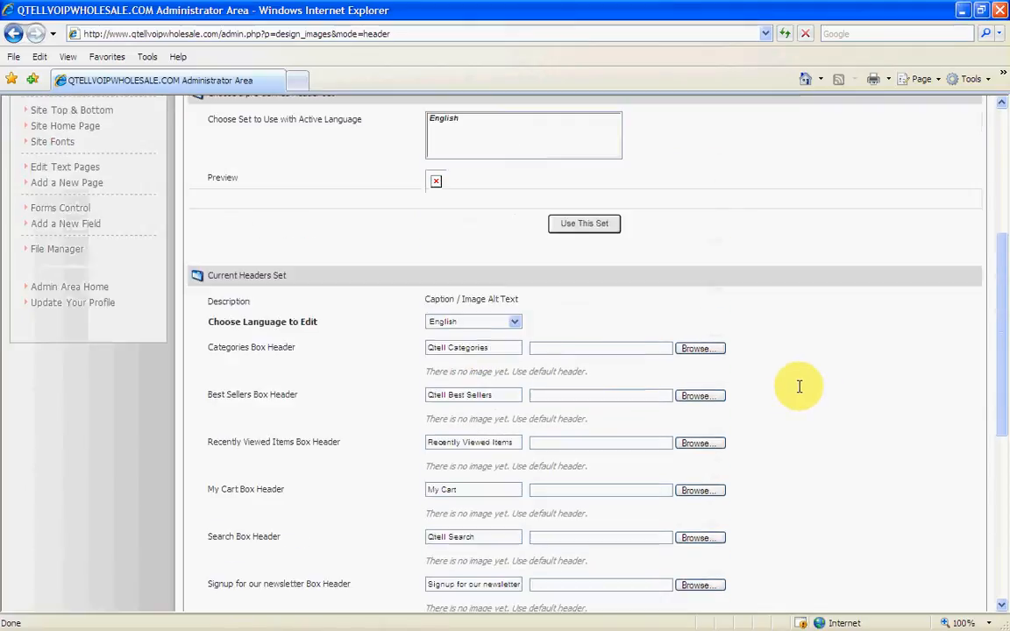
pyautogui.click(516, 321)
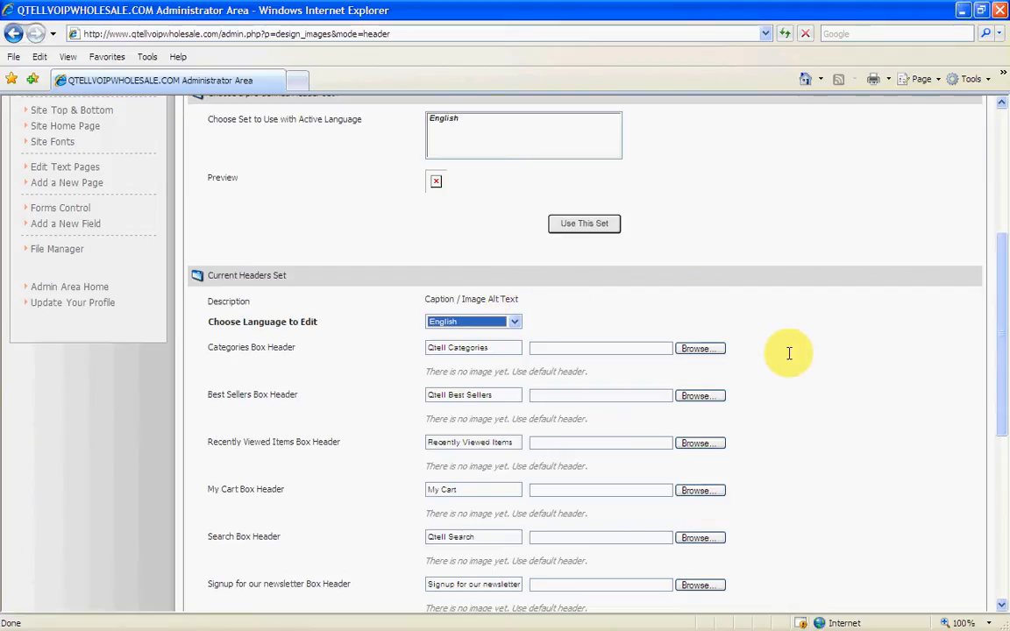
pyautogui.scroll(-3, 789, 353)
pyautogui.scroll(3, 789, 353)
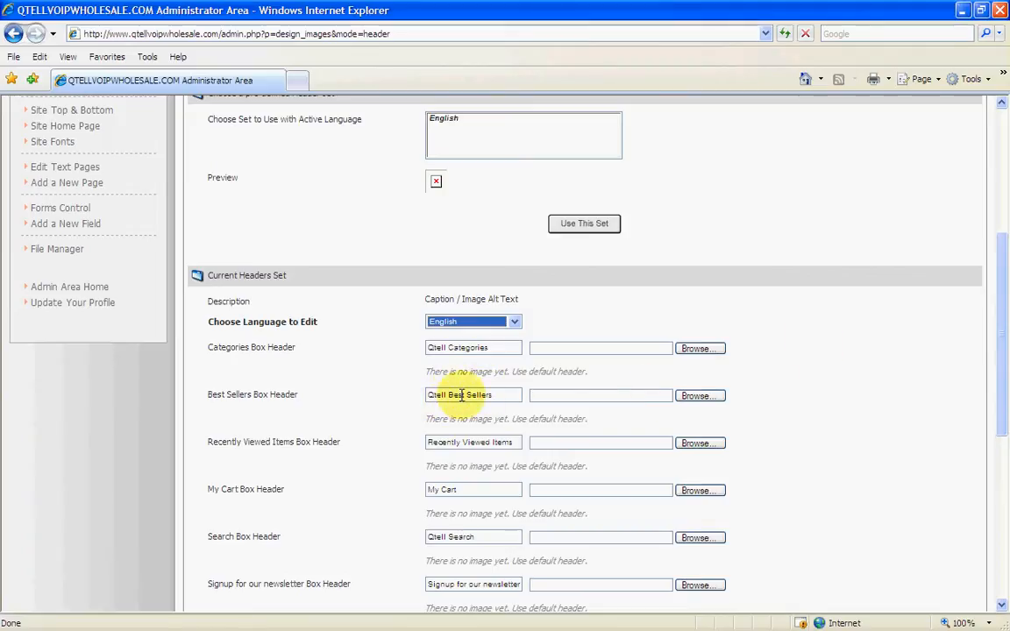
pyautogui.scroll(3, 804, 370)
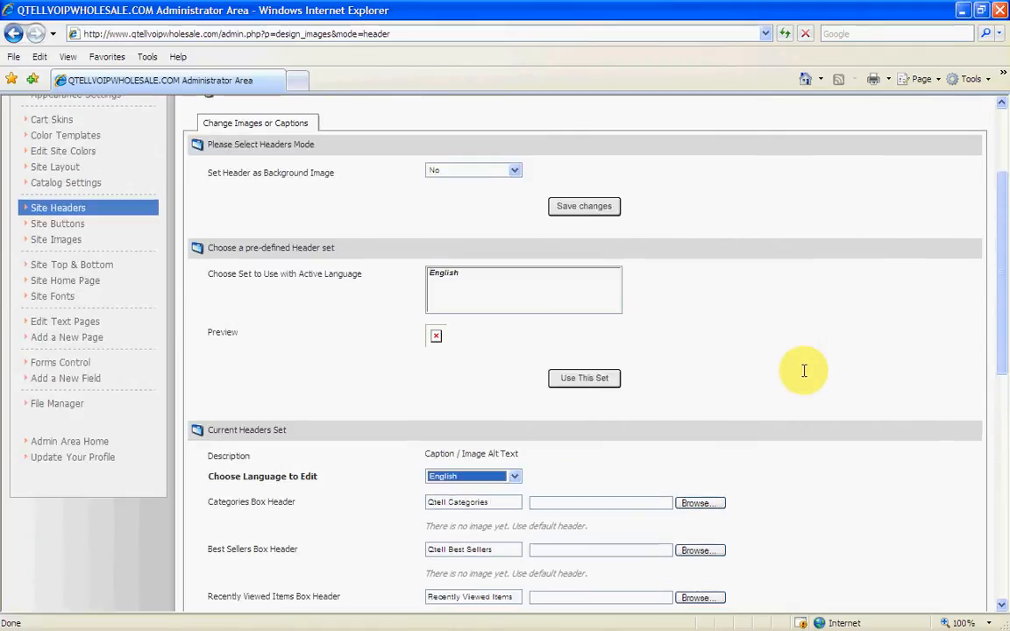
pyautogui.scroll(2, 803, 370)
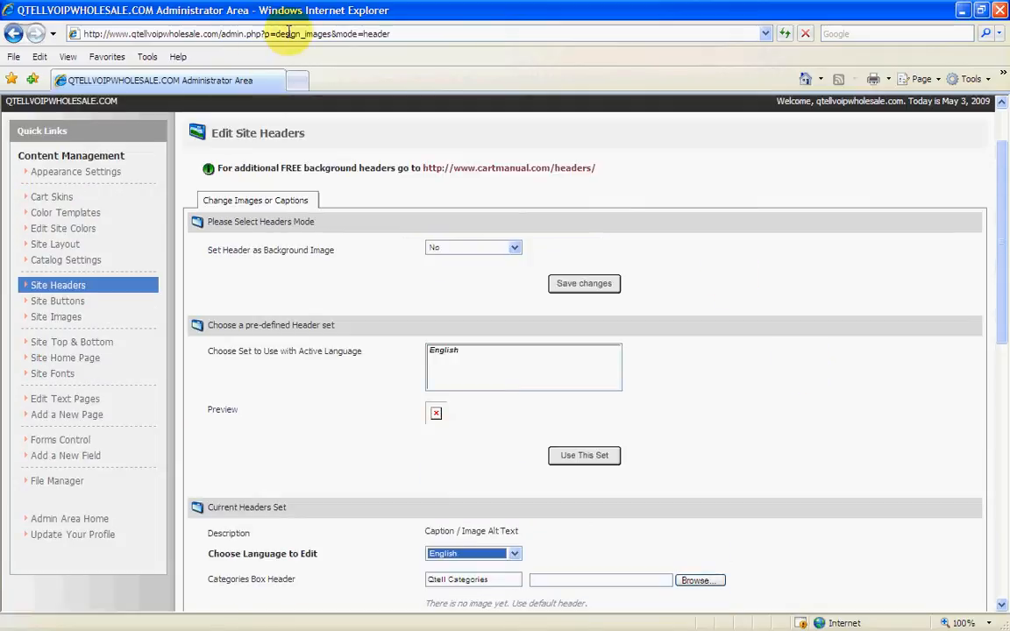
# Return to the appearance settings and open the site buttons text and images editor.
pyautogui.scroll(2, 562, 203)
pyautogui.moveTo(462, 131)
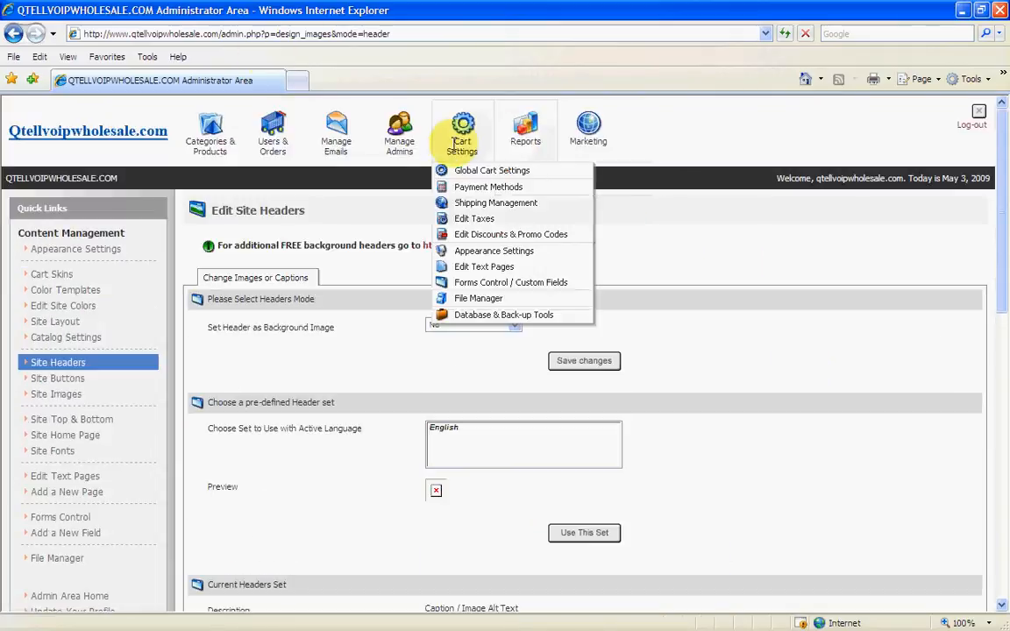
pyautogui.click(480, 251)
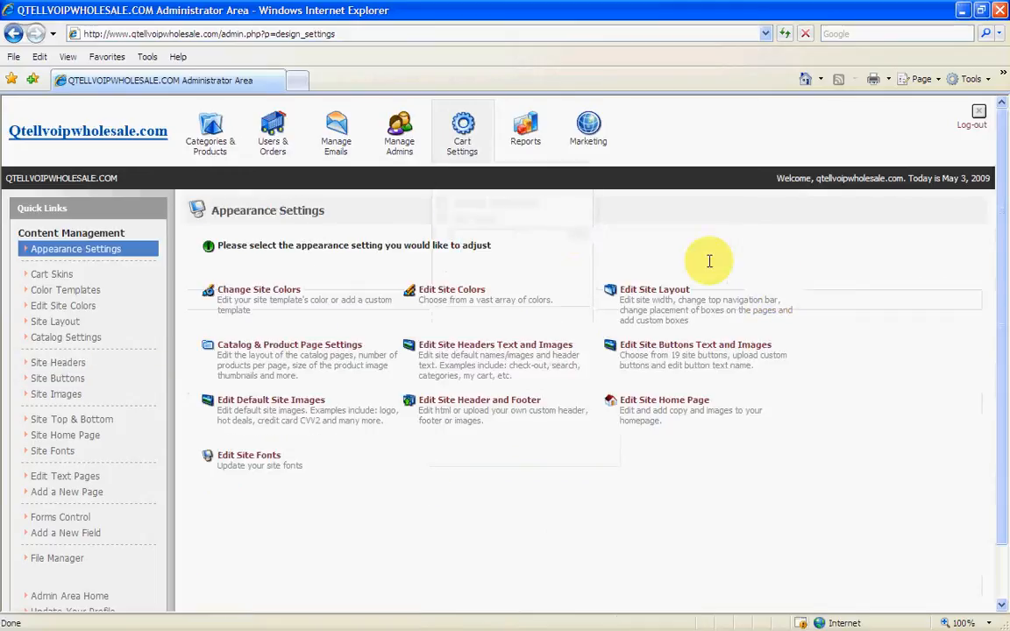
pyautogui.click(688, 344)
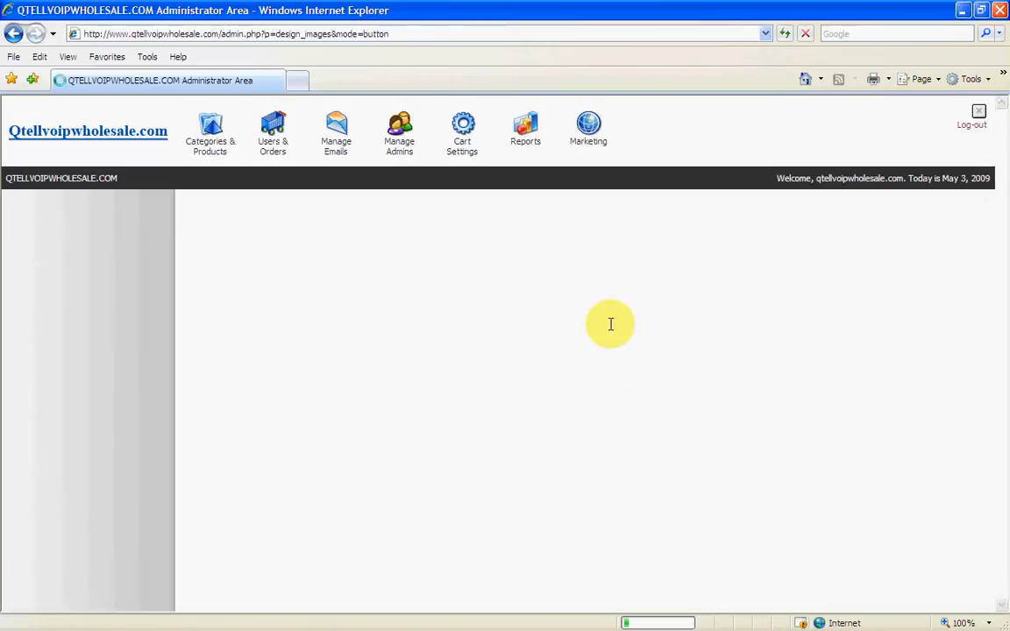
# Preview the predefined button sets Set12 and Set06, and reselect Set03.
pyautogui.scroll(-2, 775, 366)
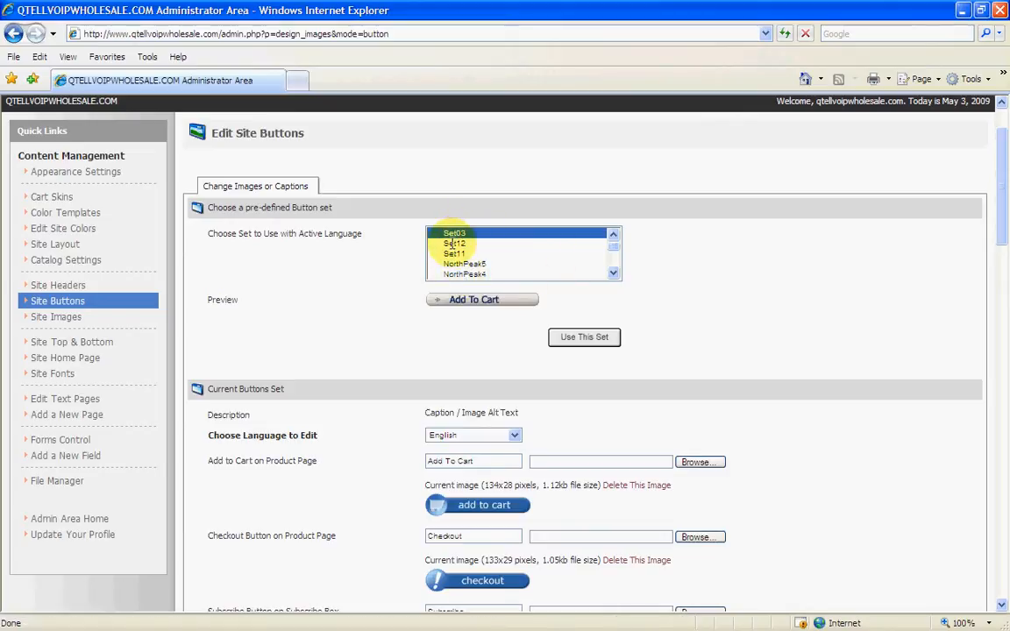
pyautogui.click(453, 244)
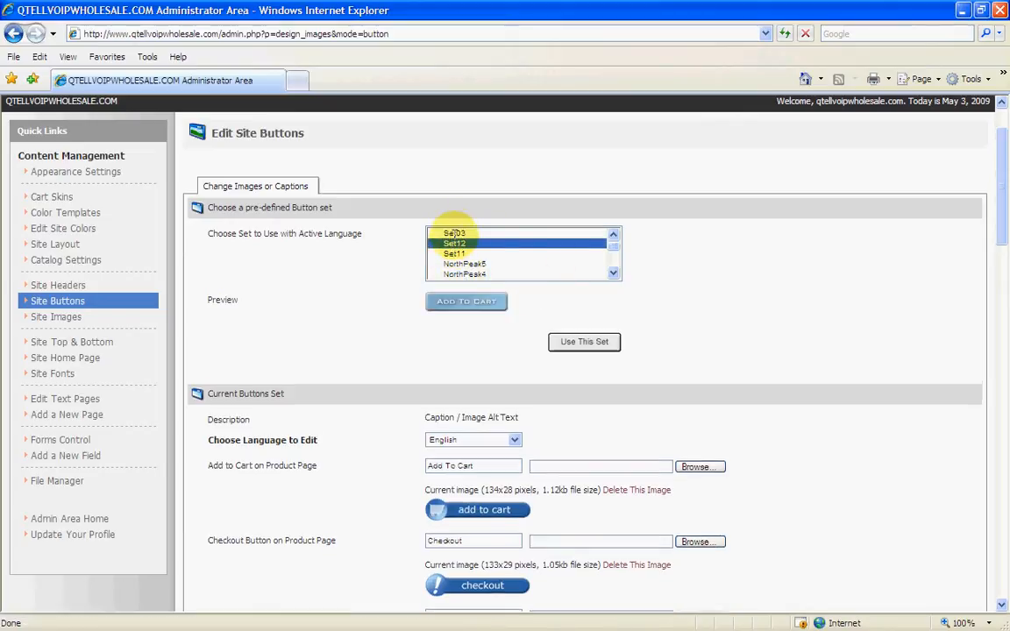
pyautogui.click(613, 272)
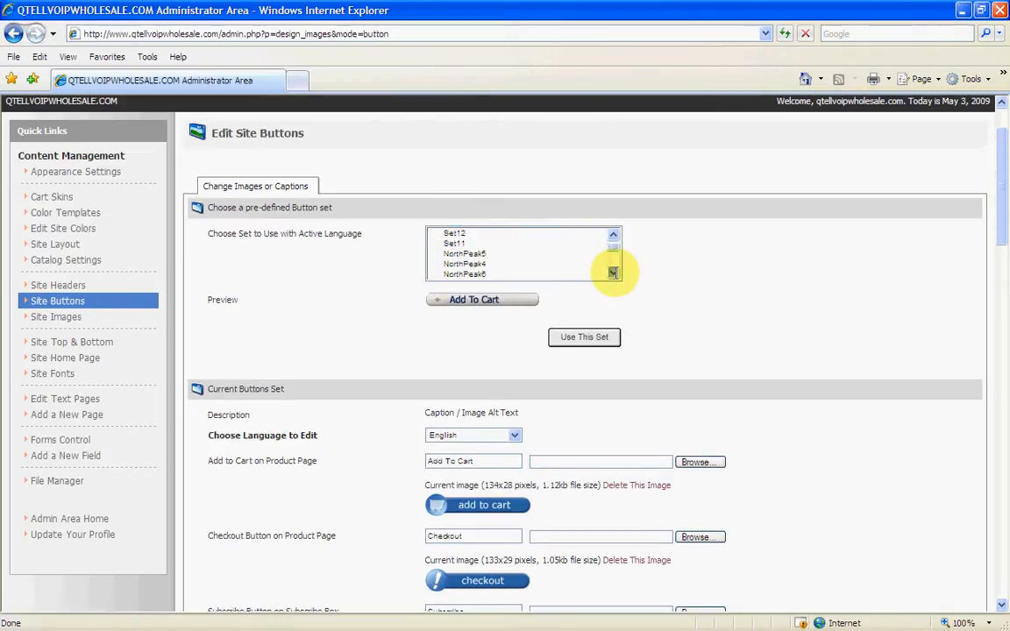
pyautogui.click(436, 273)
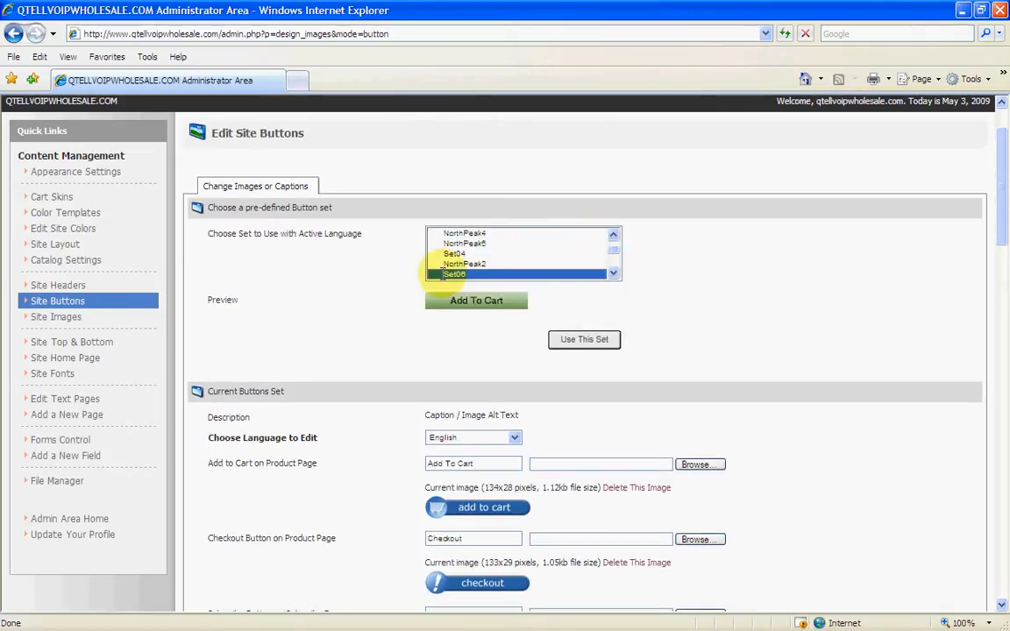
pyautogui.click(613, 234)
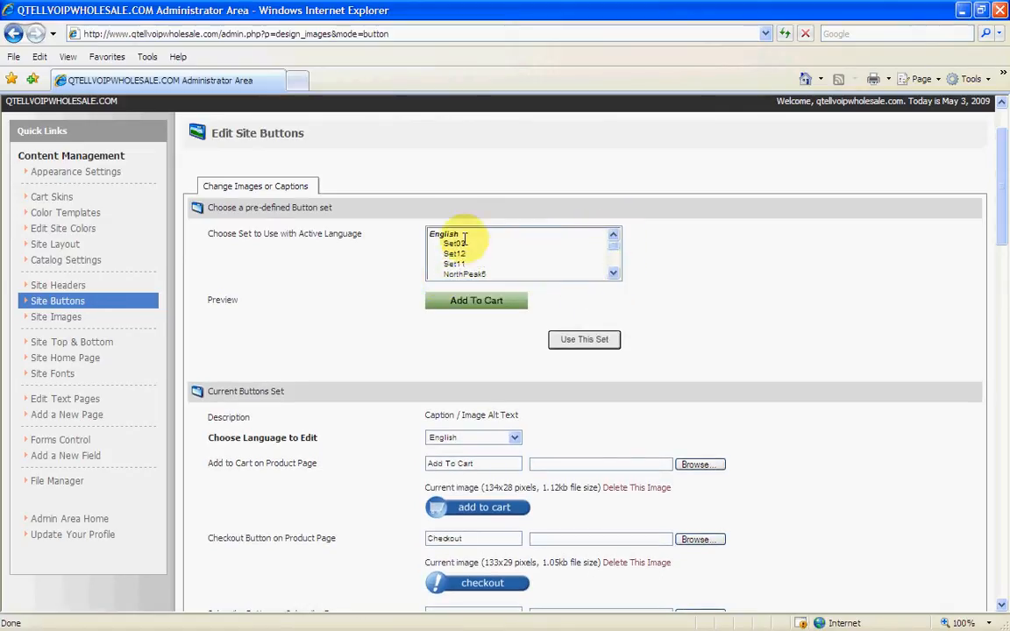
pyautogui.click(463, 245)
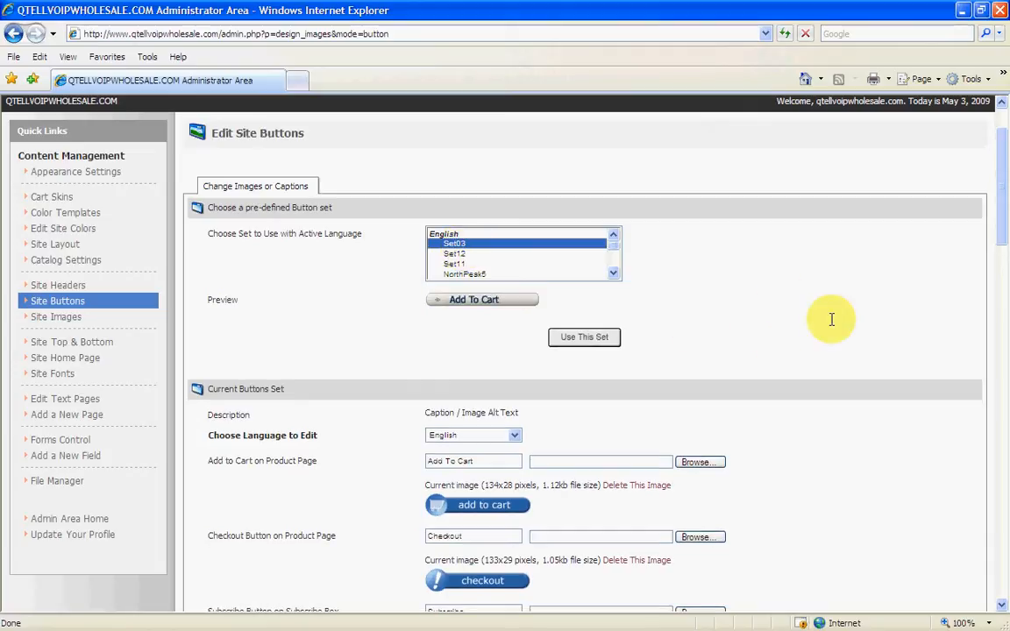
# Look through the captions and images of every button in the current buttons set.
pyautogui.scroll(-3, 780, 323)
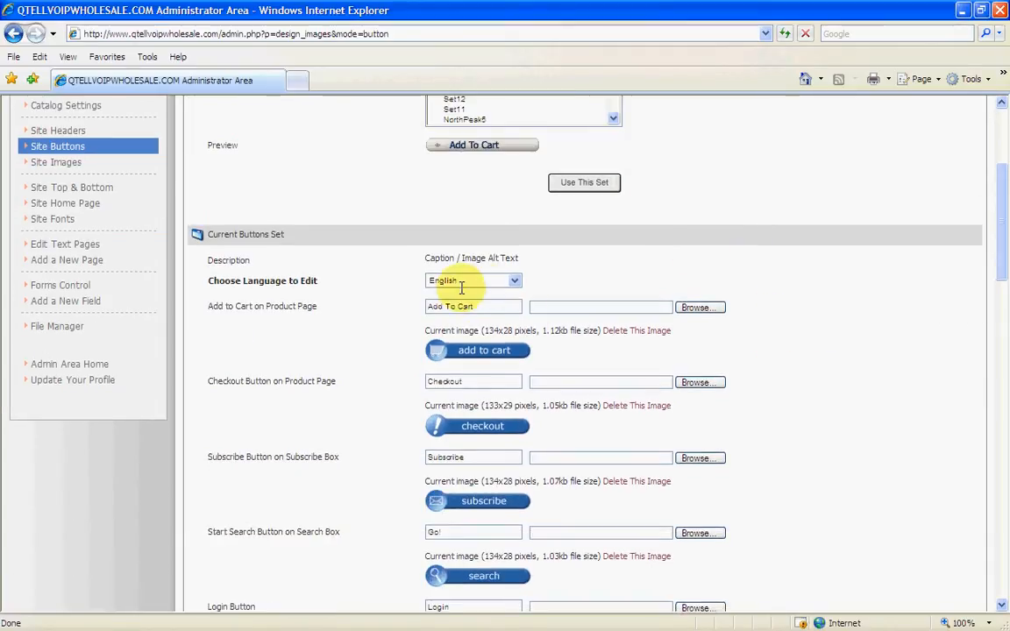
pyautogui.doubleClick(468, 382)
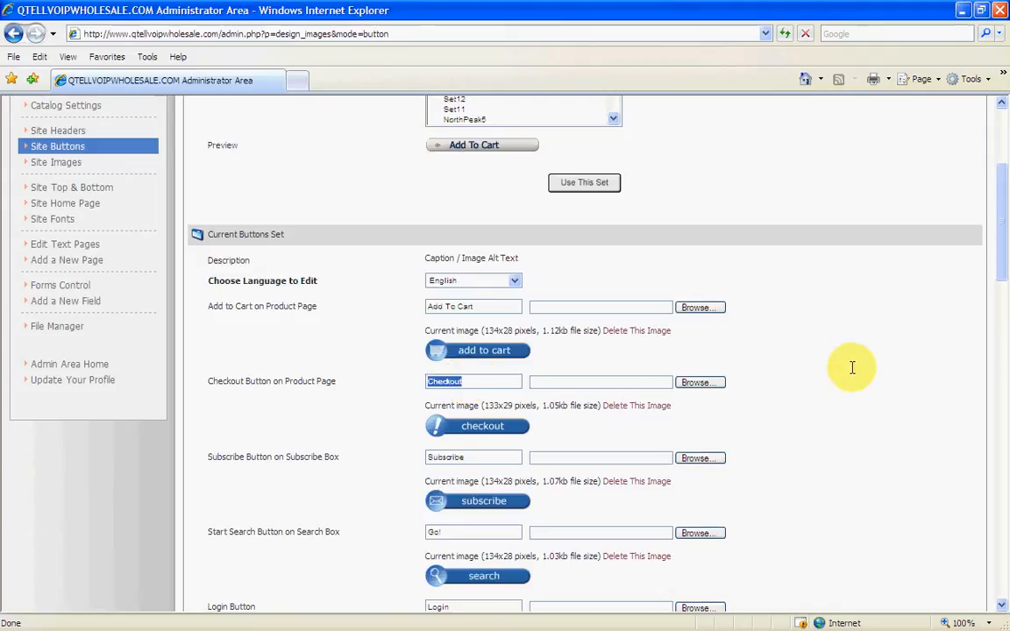
pyautogui.scroll(-6, 840, 351)
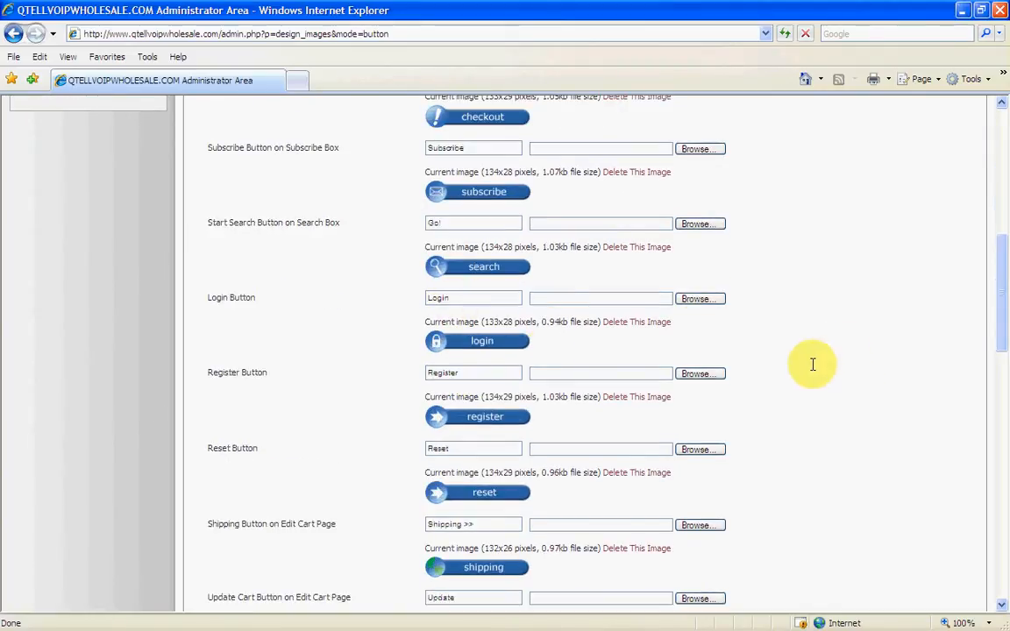
pyautogui.scroll(-3, 828, 325)
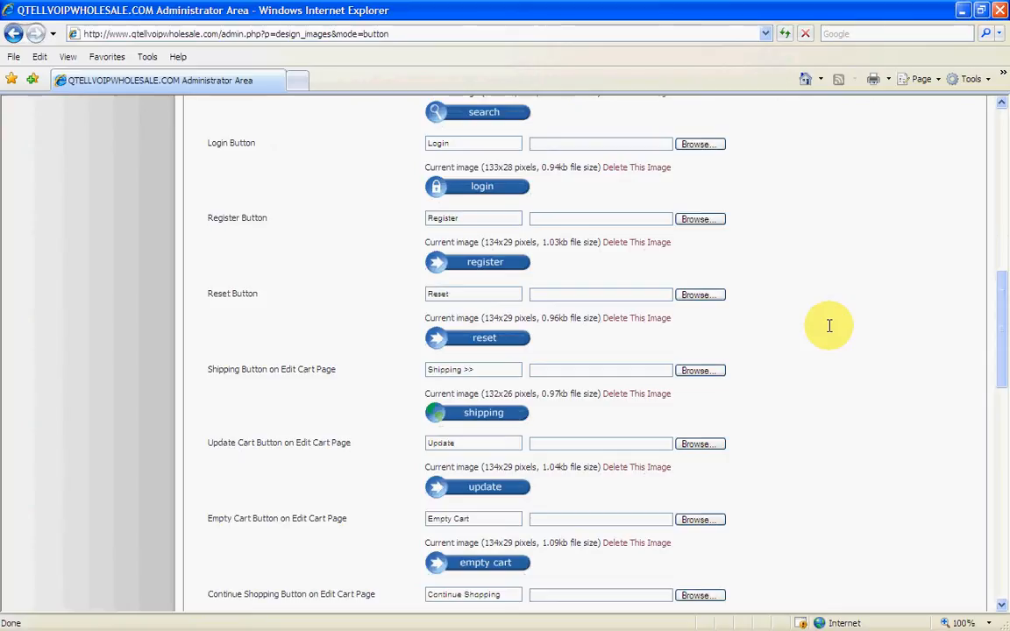
pyautogui.scroll(-3, 829, 325)
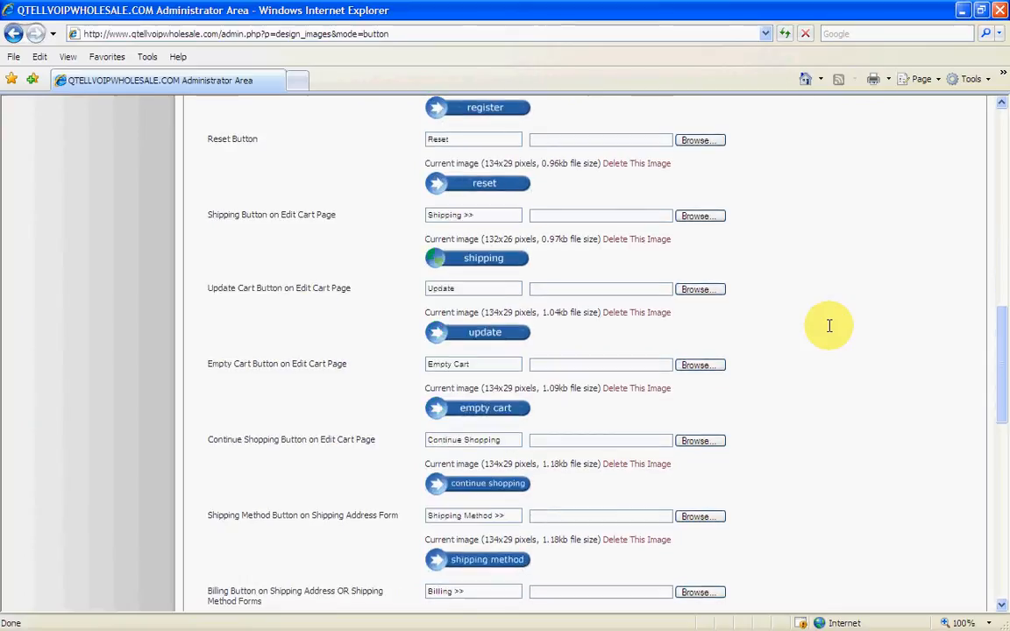
pyautogui.scroll(-3, 828, 326)
pyautogui.scroll(-5, 829, 325)
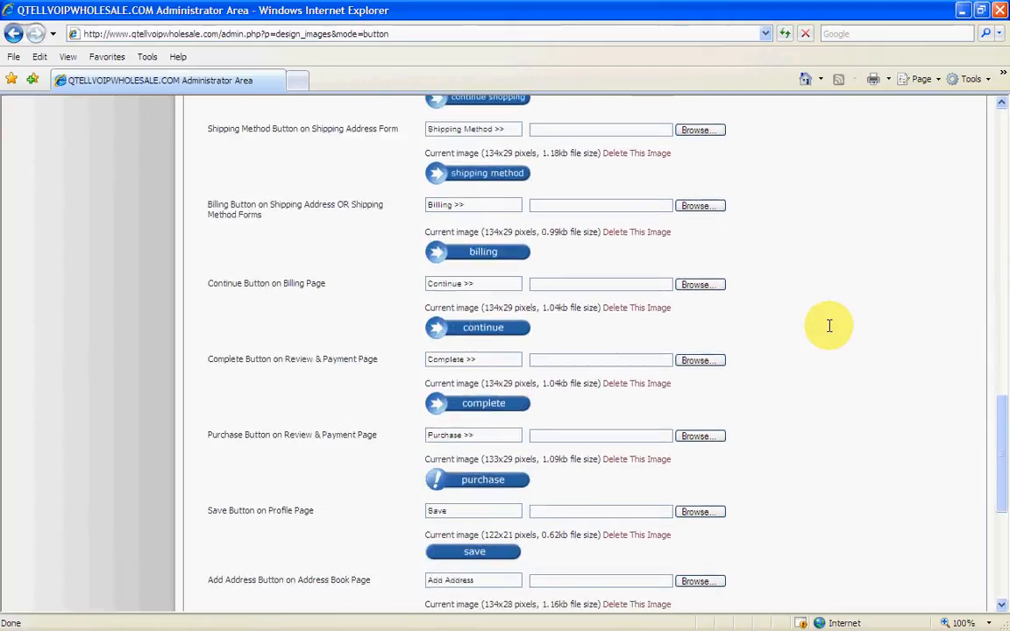
pyautogui.scroll(-6, 829, 325)
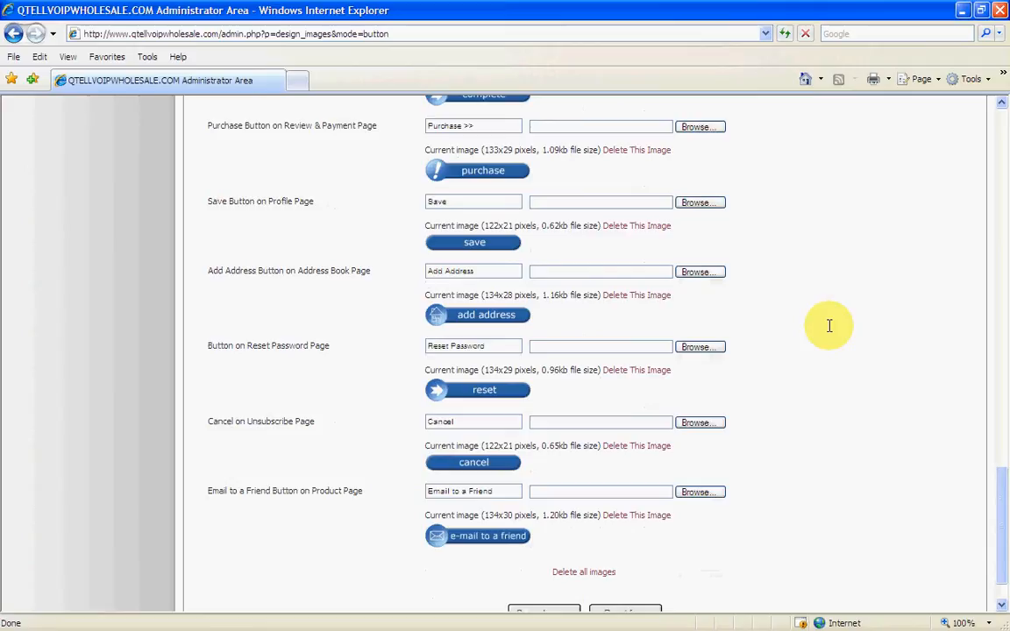
pyautogui.scroll(-2, 829, 326)
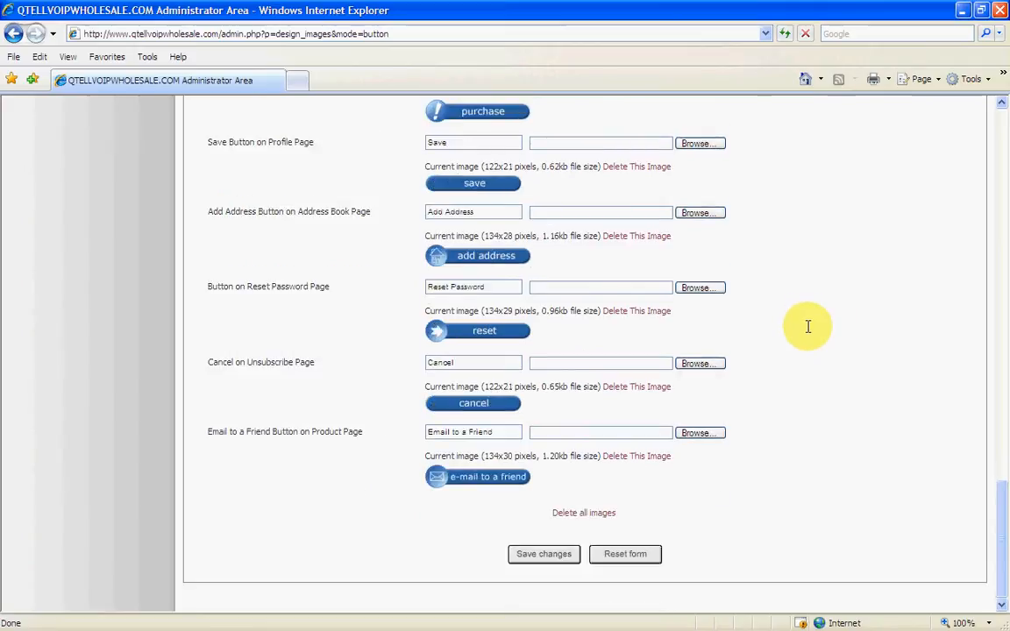
pyautogui.moveTo(1001, 558); pyautogui.dragTo(1003, 184)
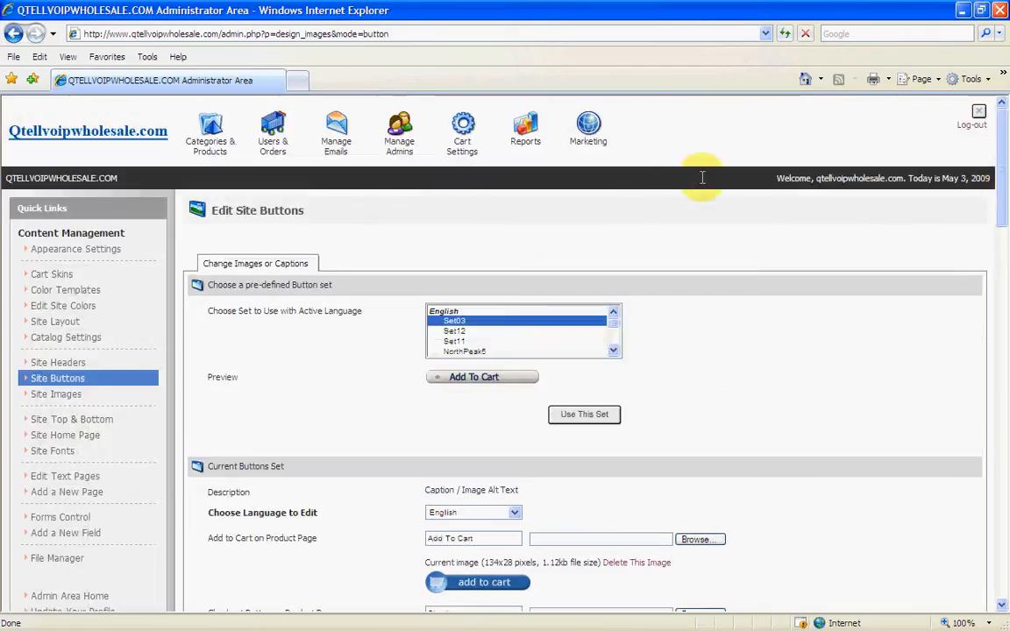
# Open the default site images editor from the appearance settings and look through the captions and images of the current images set.
pyautogui.moveTo(462, 147)
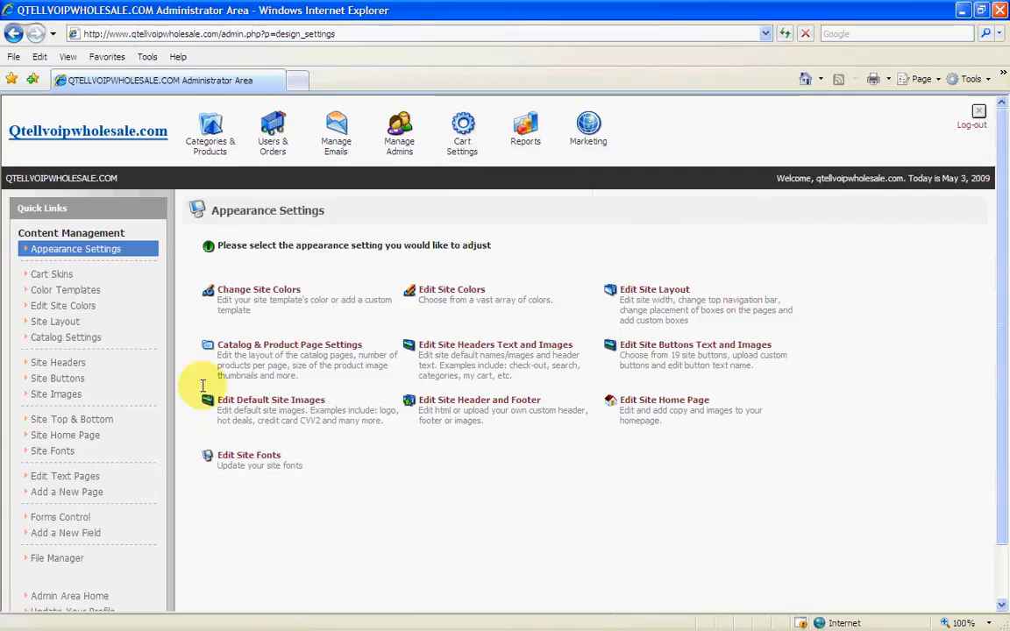
pyautogui.click(267, 392)
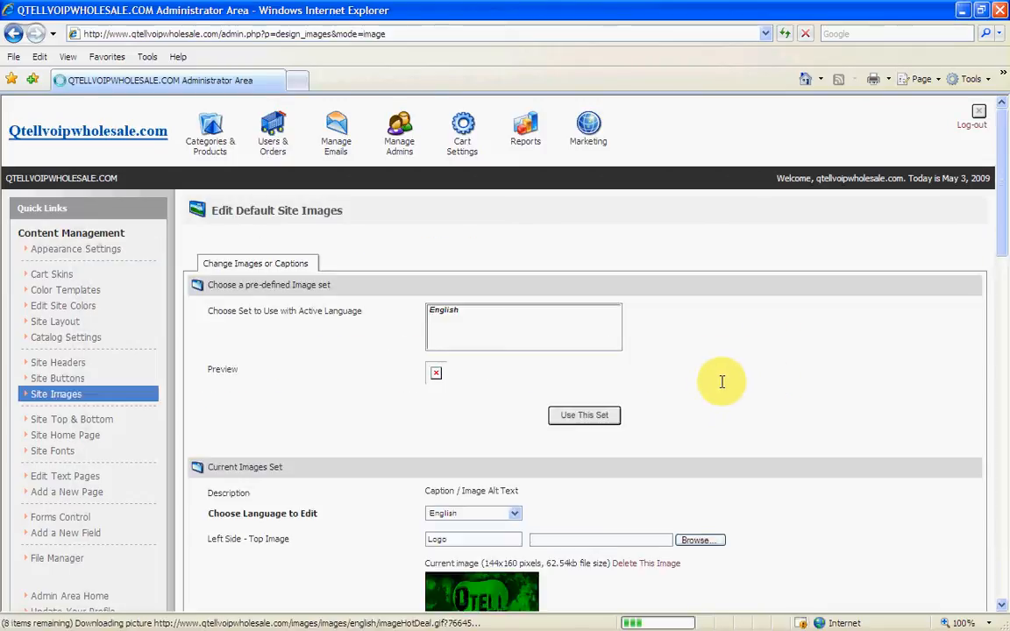
pyautogui.scroll(-3, 721, 381)
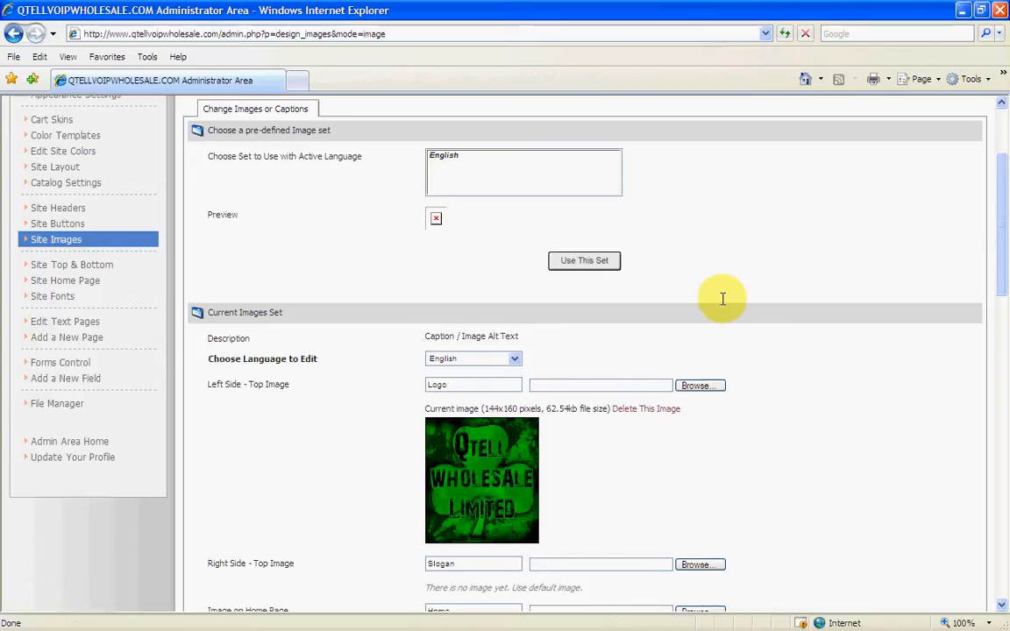
pyautogui.scroll(-3, 751, 309)
pyautogui.scroll(-3, 753, 308)
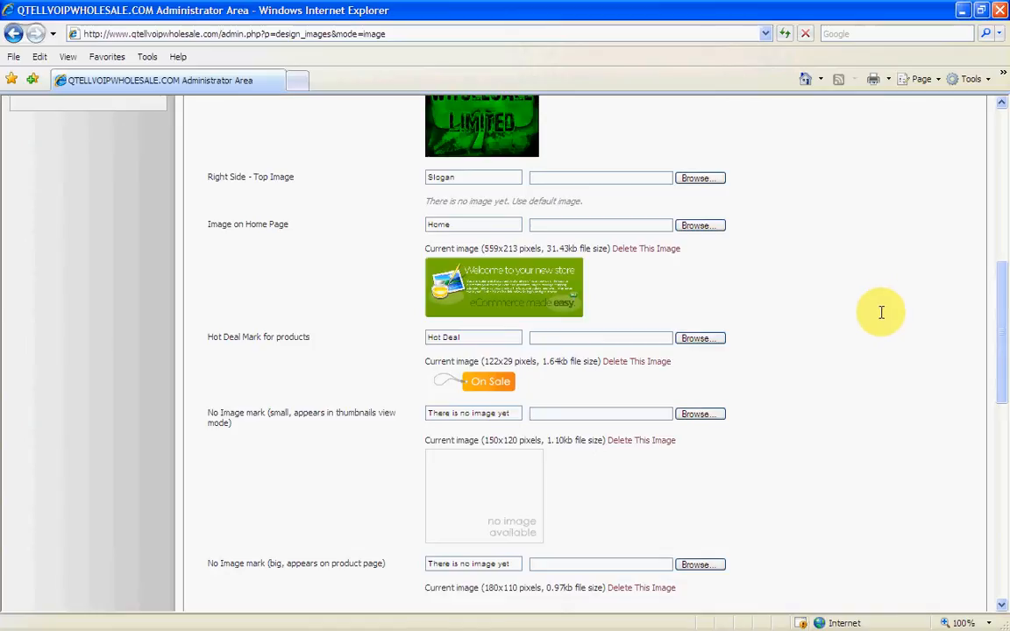
pyautogui.scroll(-3, 860, 300)
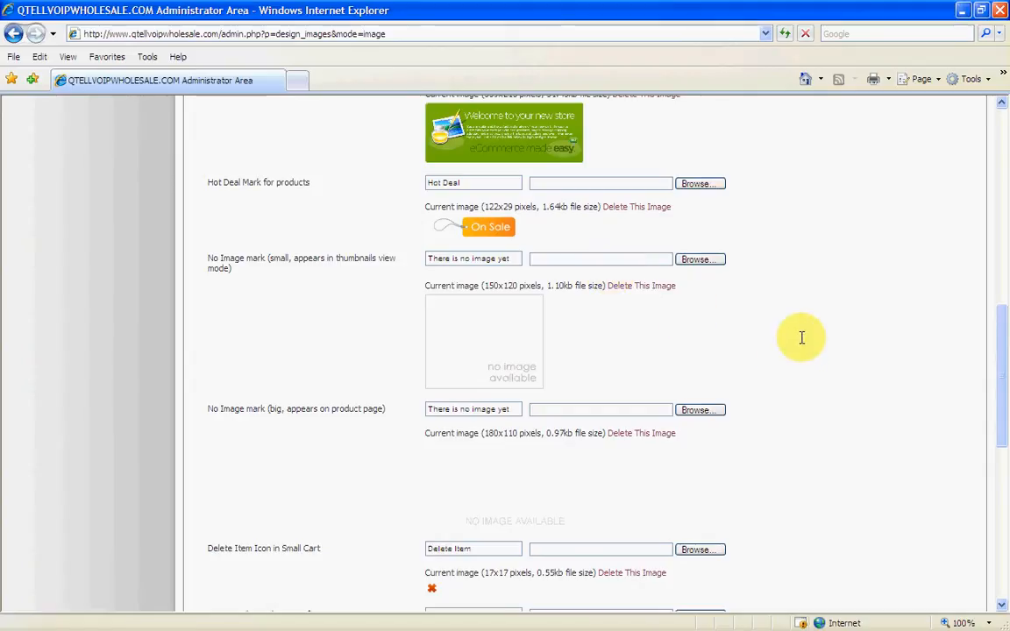
pyautogui.scroll(-5, 802, 337)
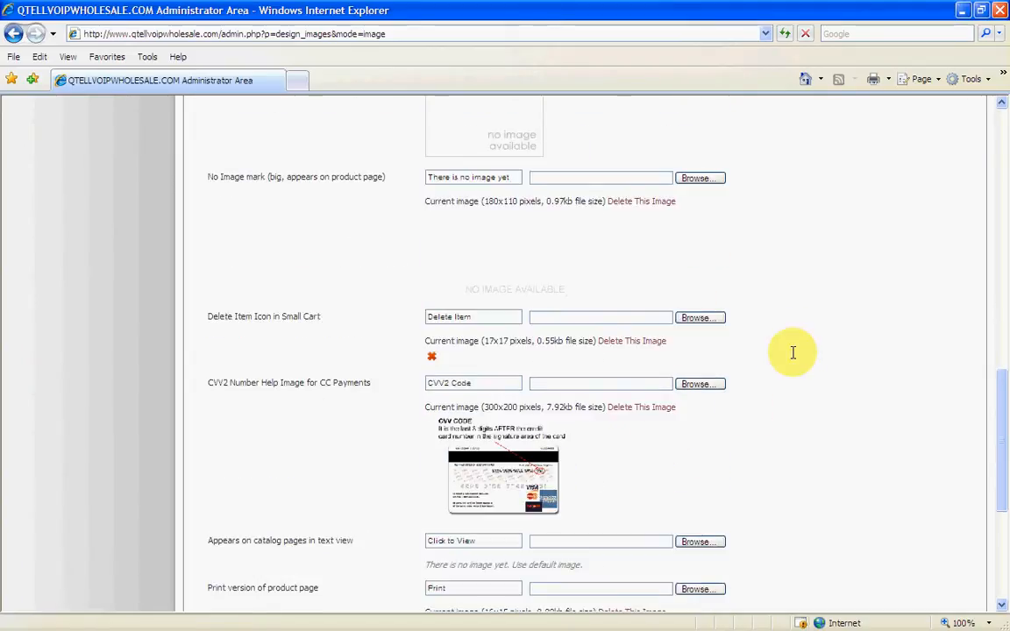
pyautogui.scroll(-5, 794, 351)
pyautogui.scroll(-2, 792, 353)
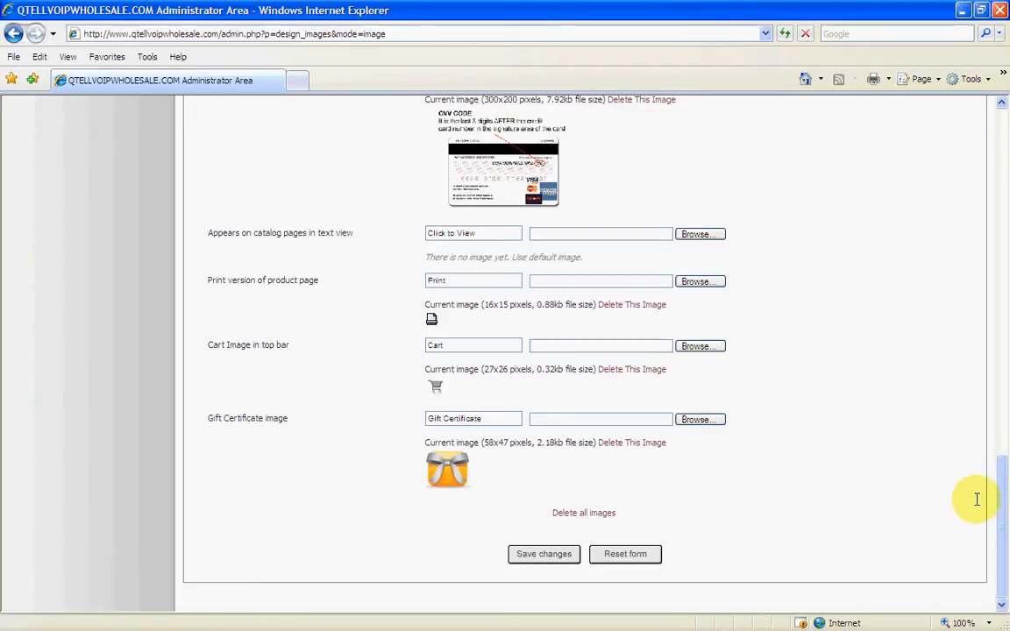
pyautogui.moveTo(1000, 511); pyautogui.dragTo(960, 154)
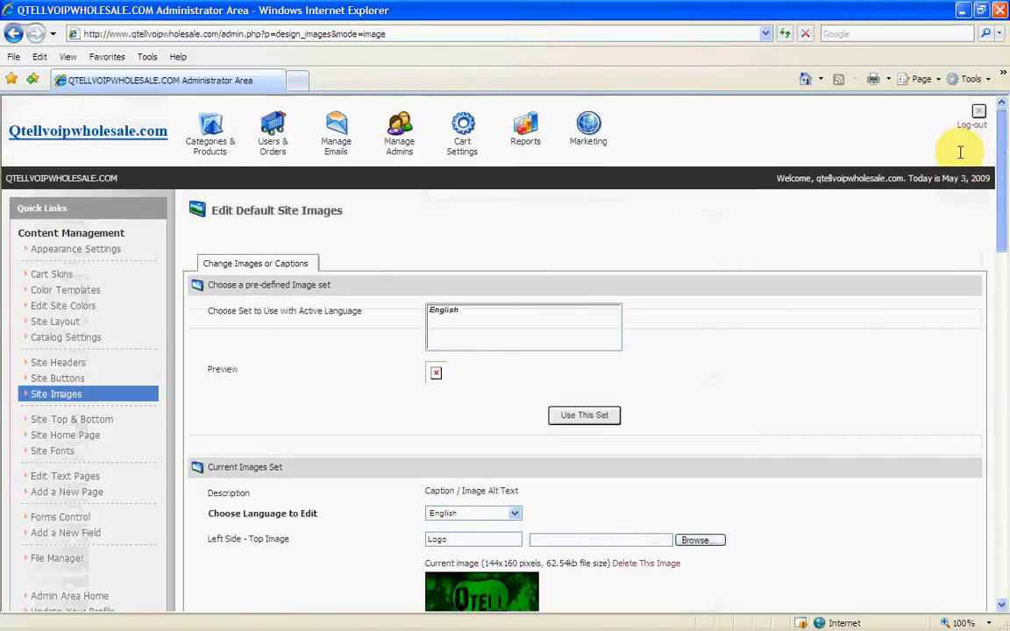
# Open the site header and footer editor from the appearance settings and examine the page top and page bottom HTML.
pyautogui.moveTo(447, 105)
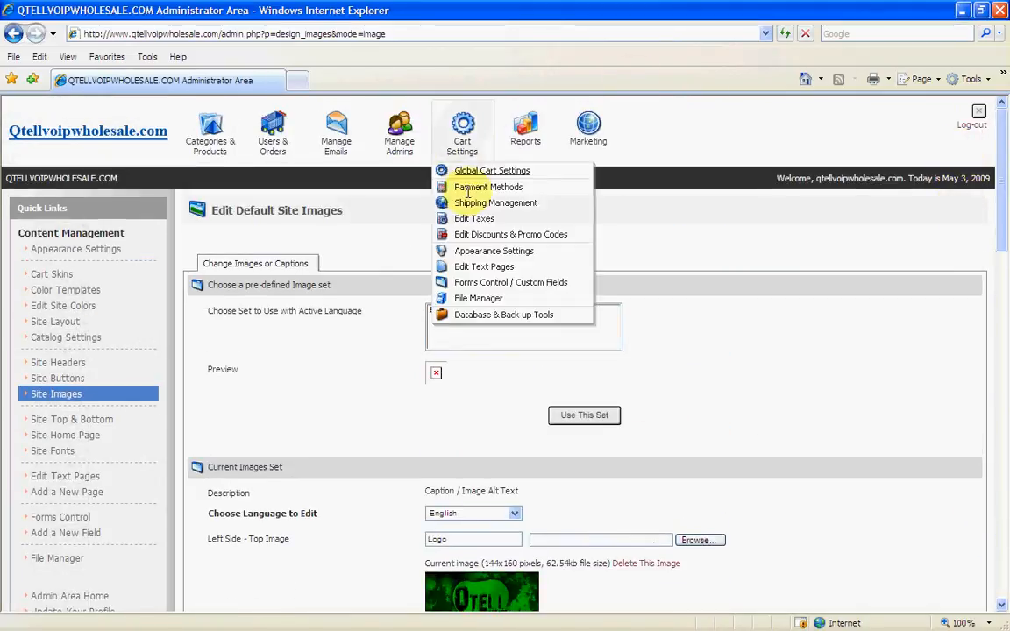
pyautogui.click(480, 252)
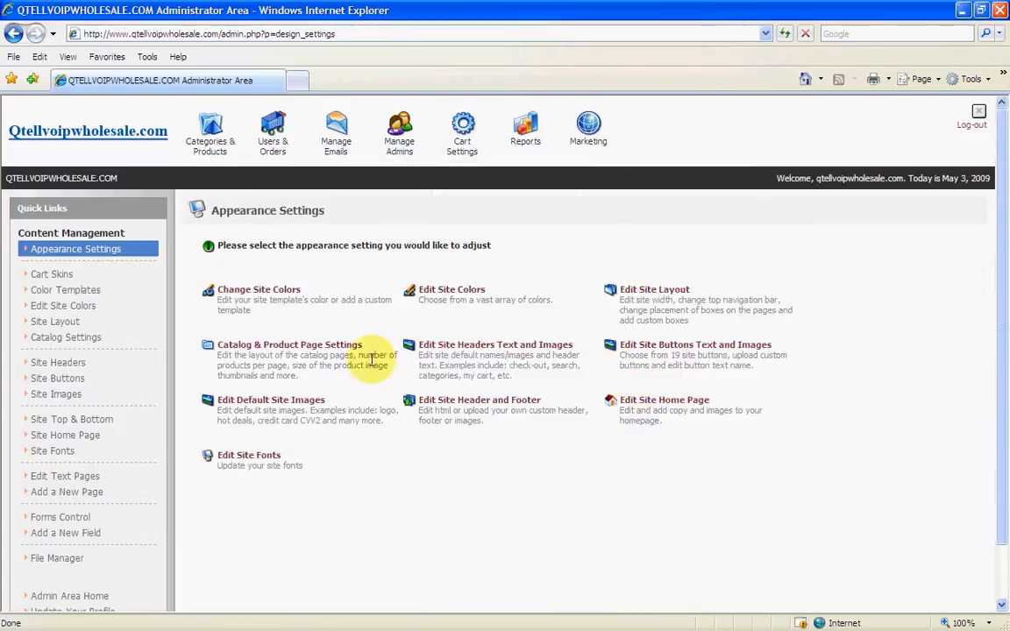
pyautogui.click(443, 399)
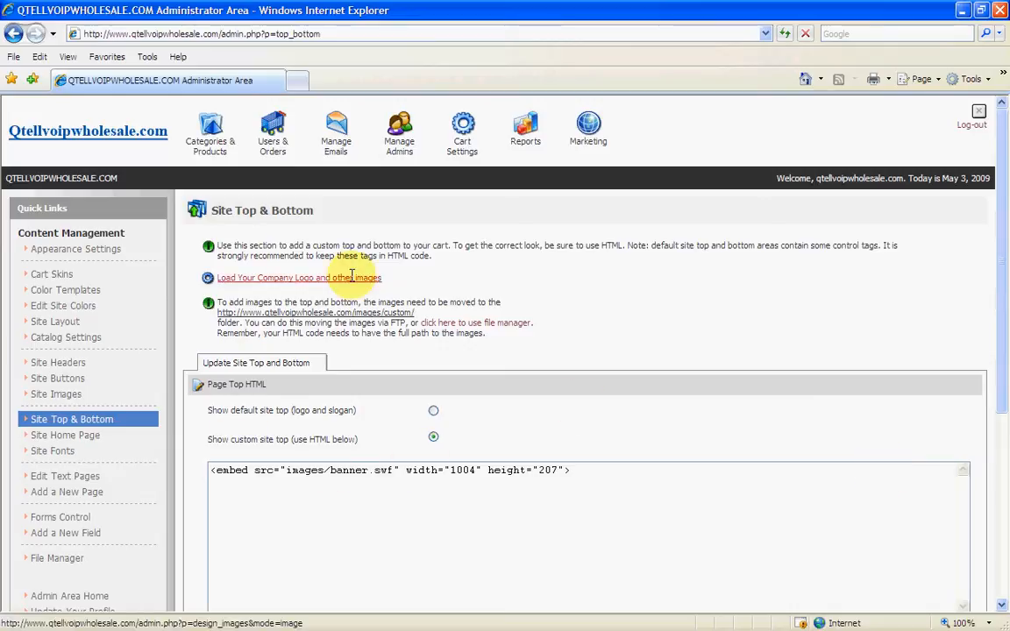
pyautogui.scroll(-5, 987, 390)
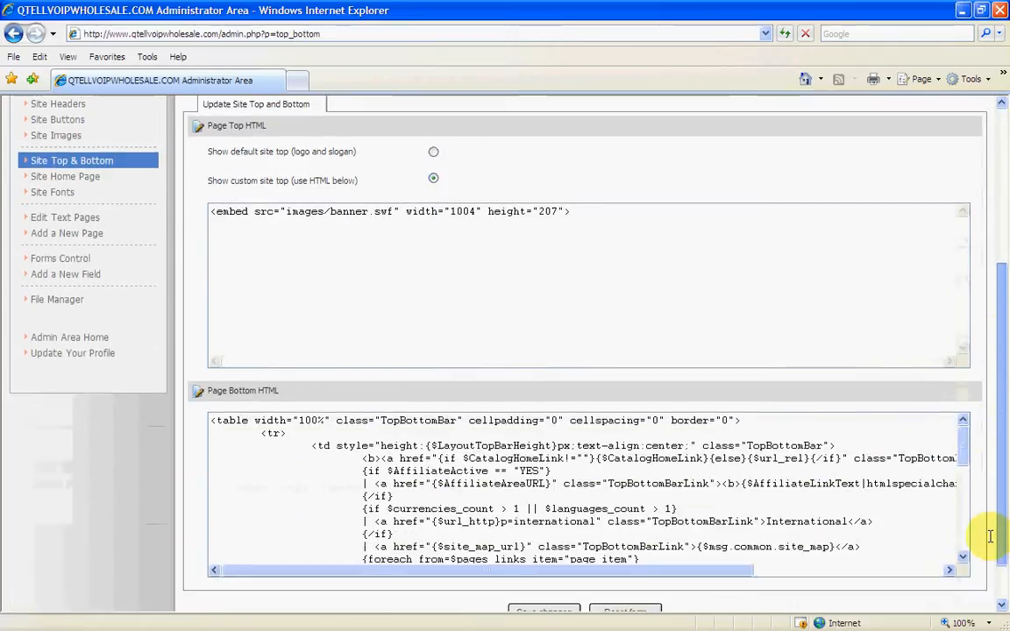
pyautogui.scroll(5, 989, 572)
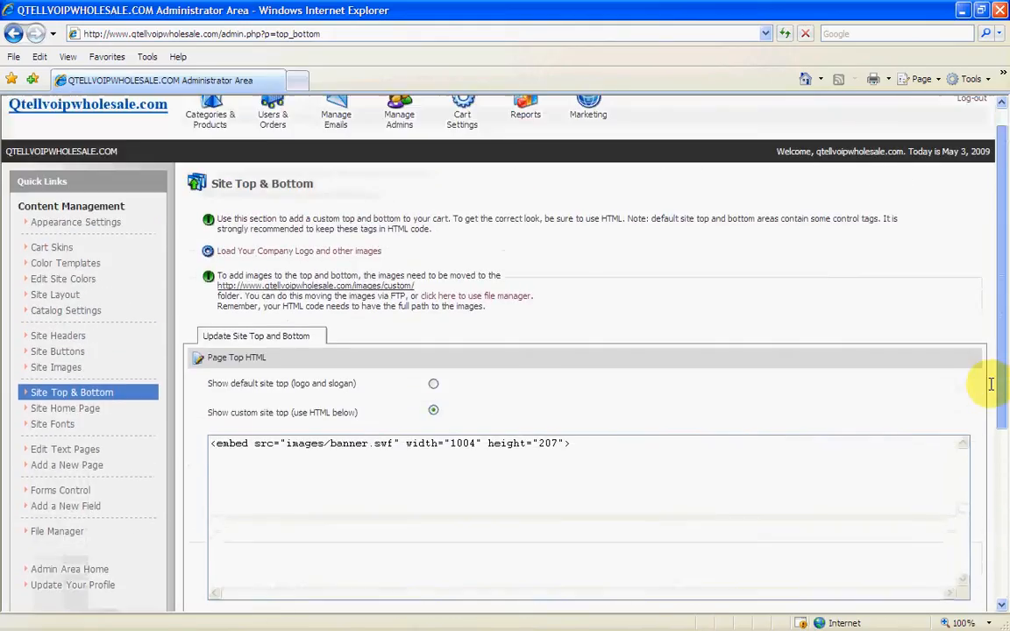
# Open the site home page editor from the appearance settings and look through the available product views in the home page settings.
pyautogui.moveTo(460, 142)
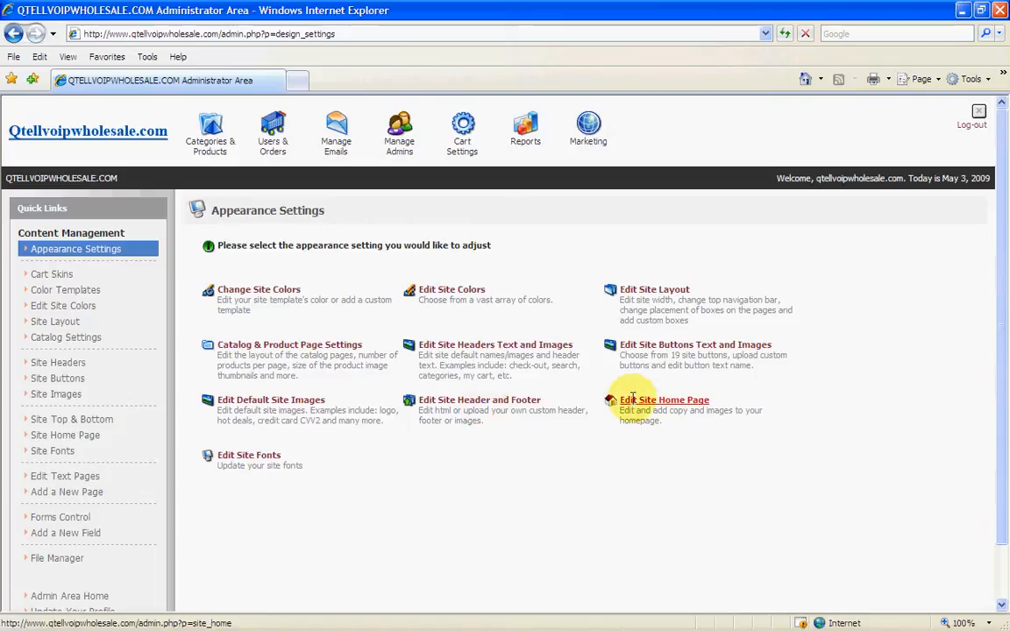
pyautogui.click(633, 399)
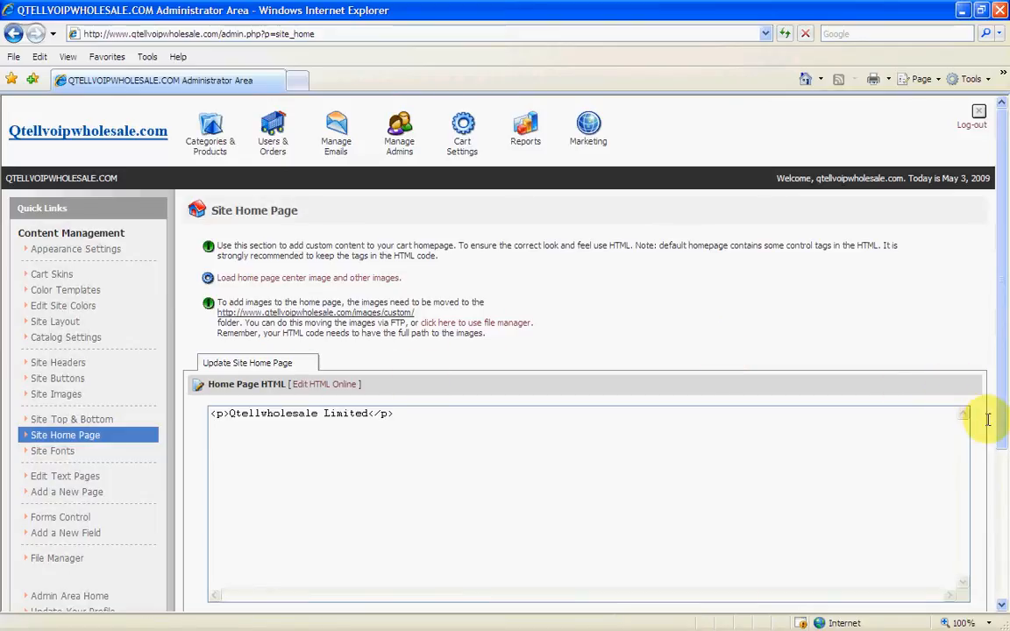
pyautogui.moveTo(999, 431); pyautogui.dragTo(974, 592)
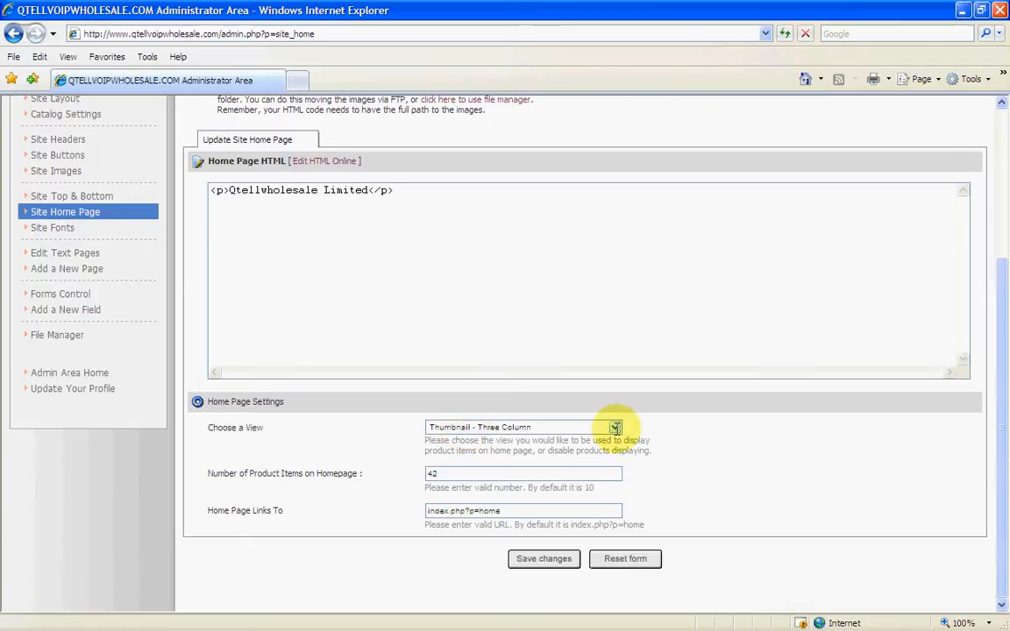
pyautogui.click(615, 428)
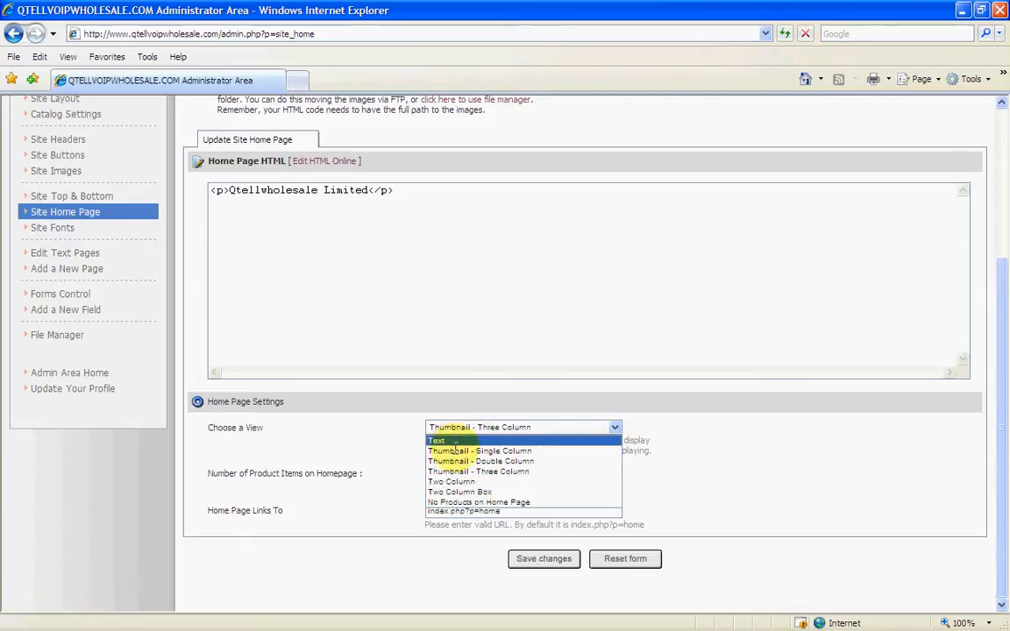
pyautogui.click(726, 482)
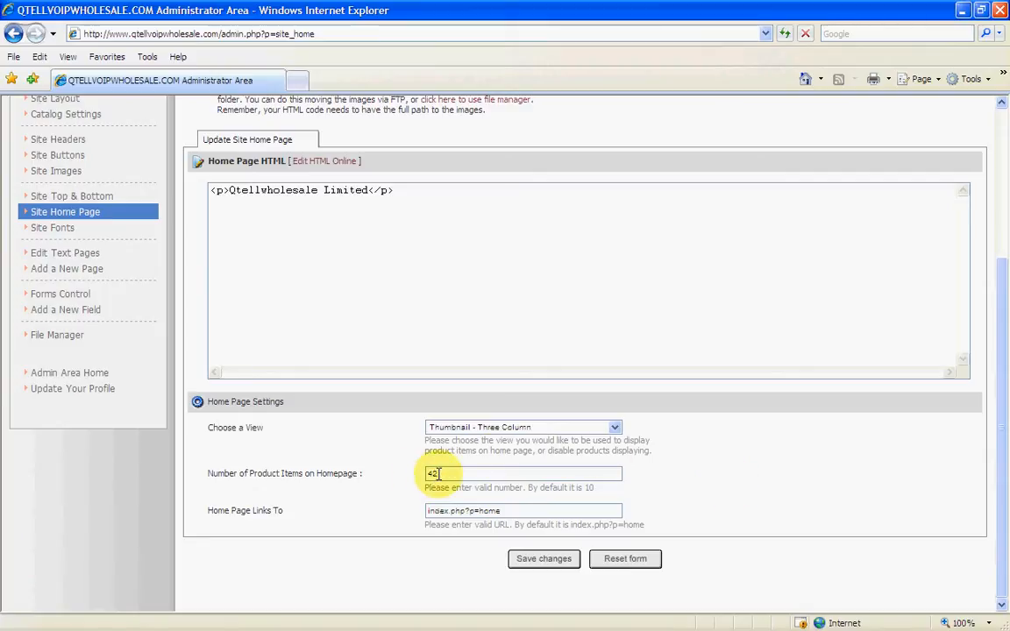
# Switch to the storefront browser window, open the store's home page and look through the products displayed on it.
pyautogui.hotkey('alt', 'Tab')
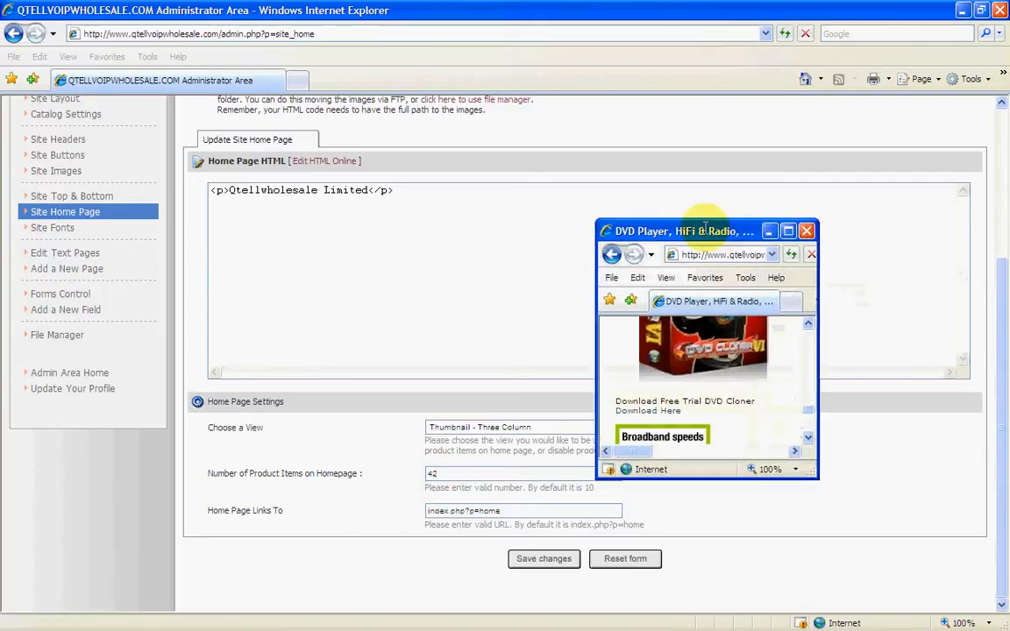
pyautogui.click(784, 231)
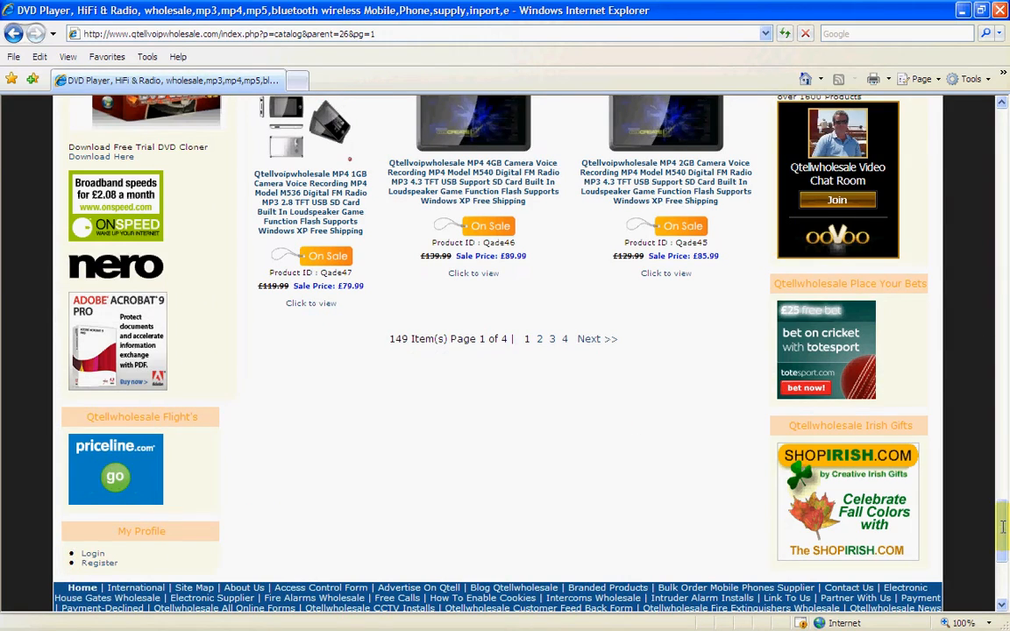
pyautogui.moveTo(1003, 526); pyautogui.dragTo(956, 142)
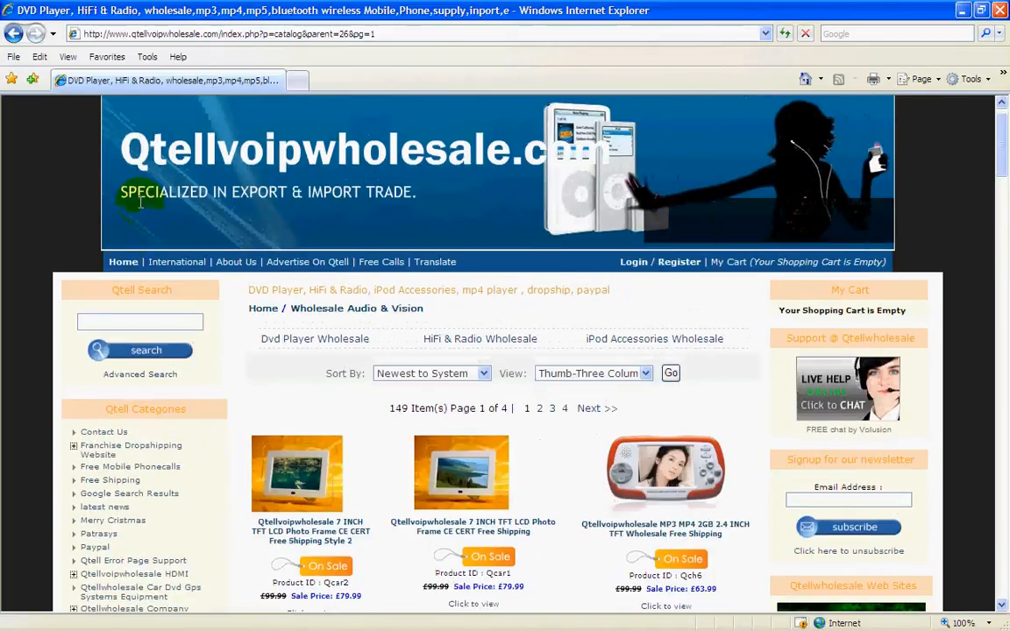
pyautogui.click(122, 261)
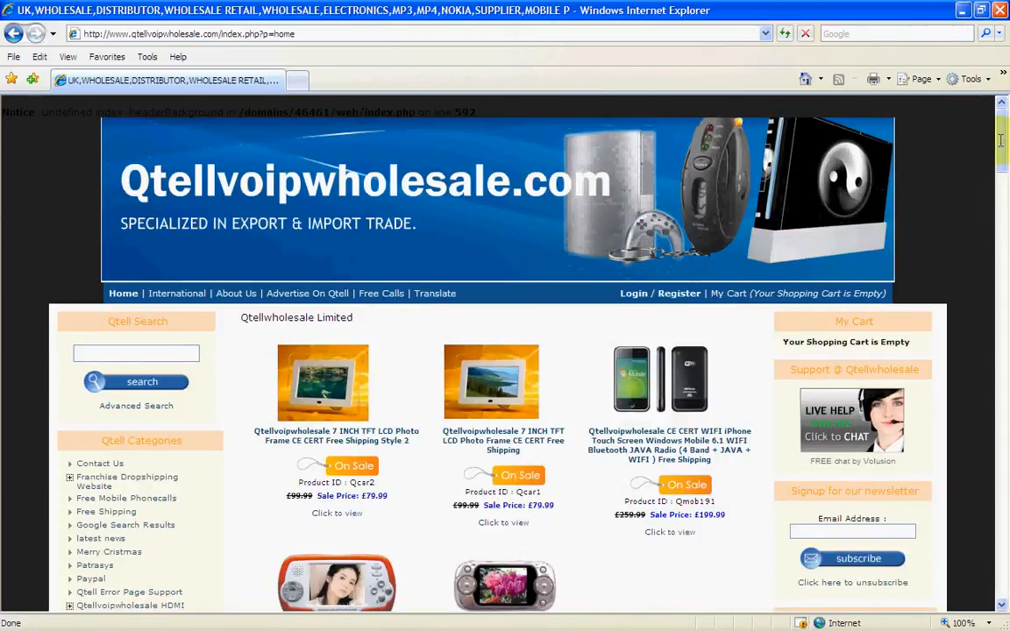
pyautogui.moveTo(1001, 140); pyautogui.dragTo(960, 531)
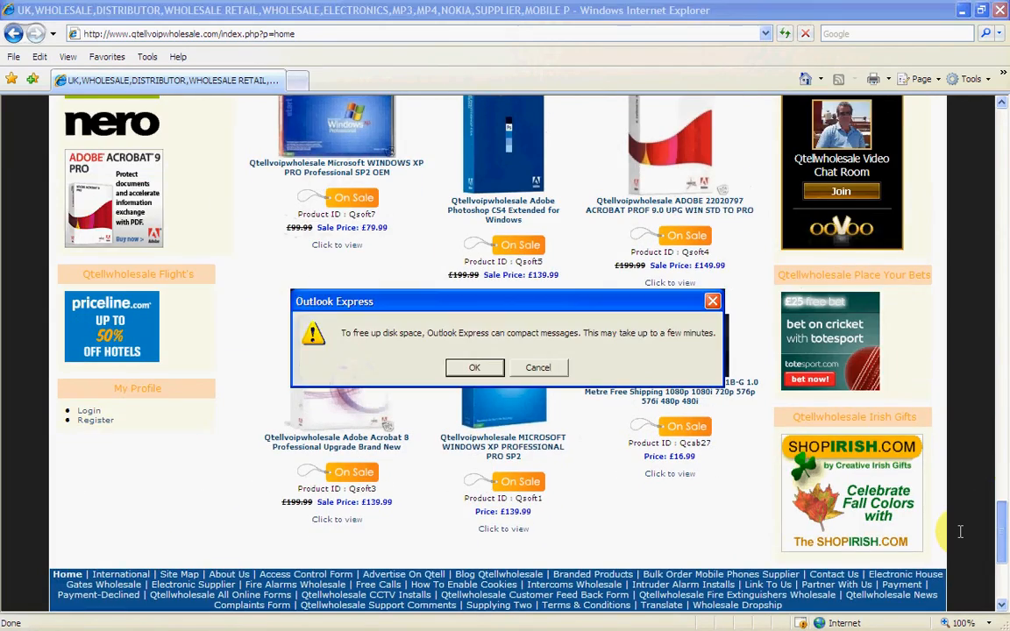
# Let Outlook Express compact its messages and move the progress window clear of the store's home page.
pyautogui.click(475, 366)
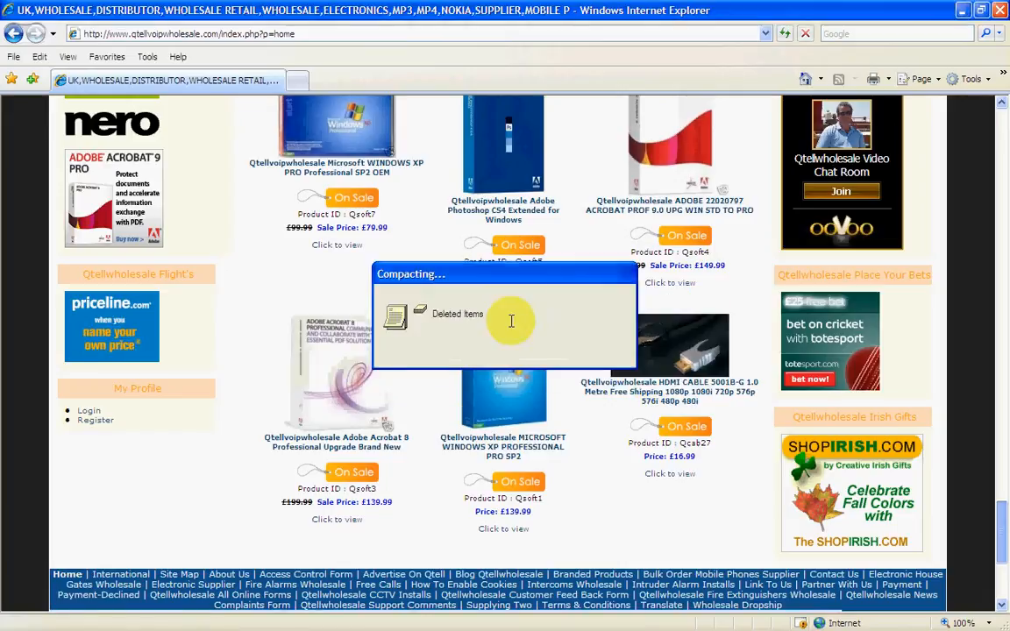
pyautogui.moveTo(532, 269); pyautogui.dragTo(970, 322)
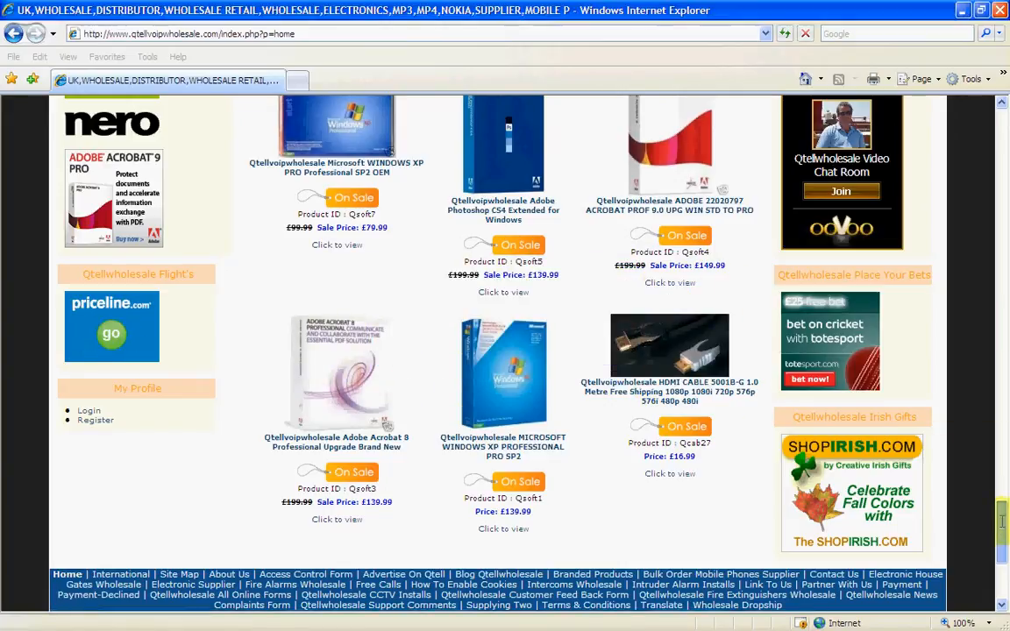
pyautogui.moveTo(1002, 520); pyautogui.dragTo(1002, 113)
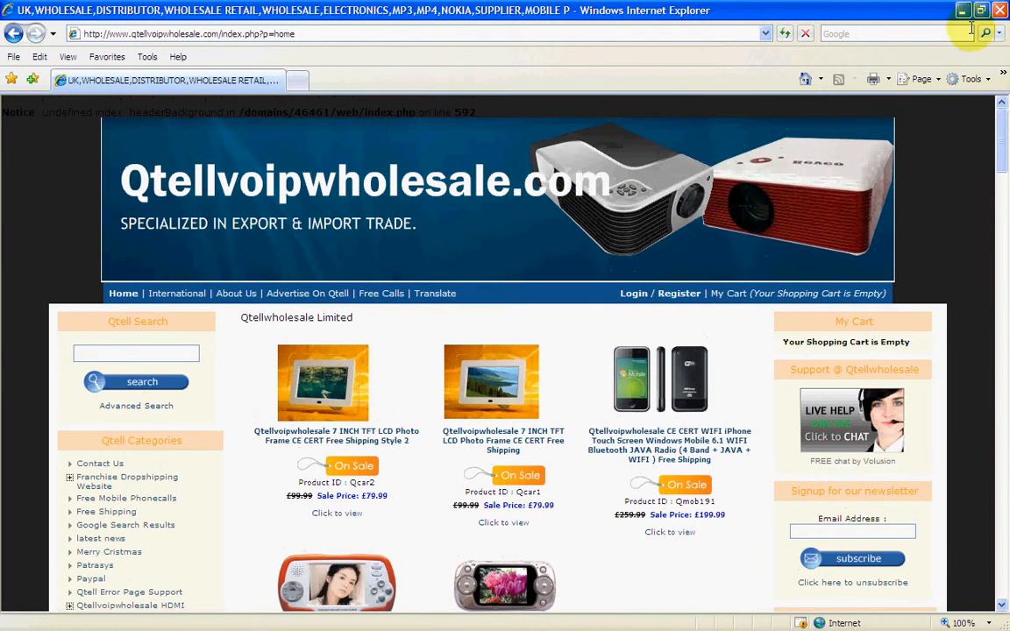
# Shrink the storefront window and move it clear of the admin area, and reopen the appearance settings.
pyautogui.click(981, 10)
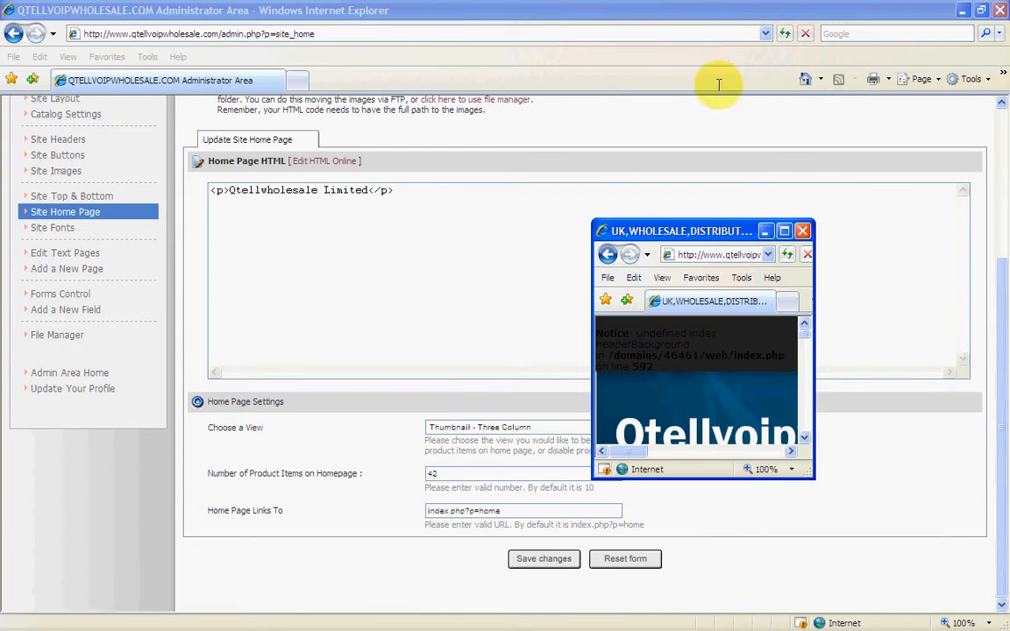
pyautogui.moveTo(722, 230); pyautogui.dragTo(1009, 250)
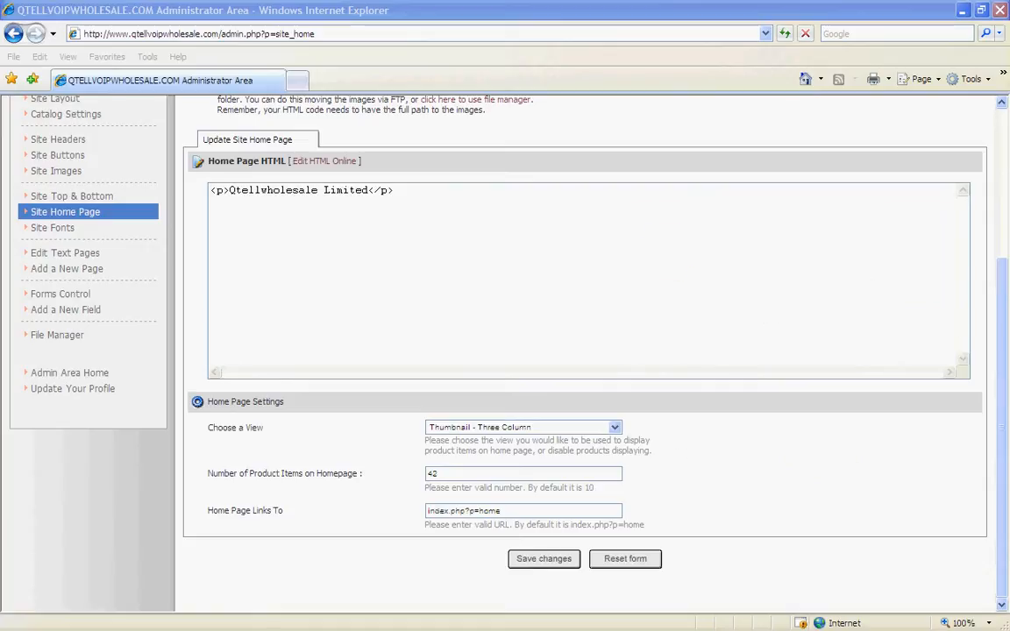
pyautogui.moveTo(998, 344); pyautogui.dragTo(986, 198)
pyautogui.moveTo(462, 119)
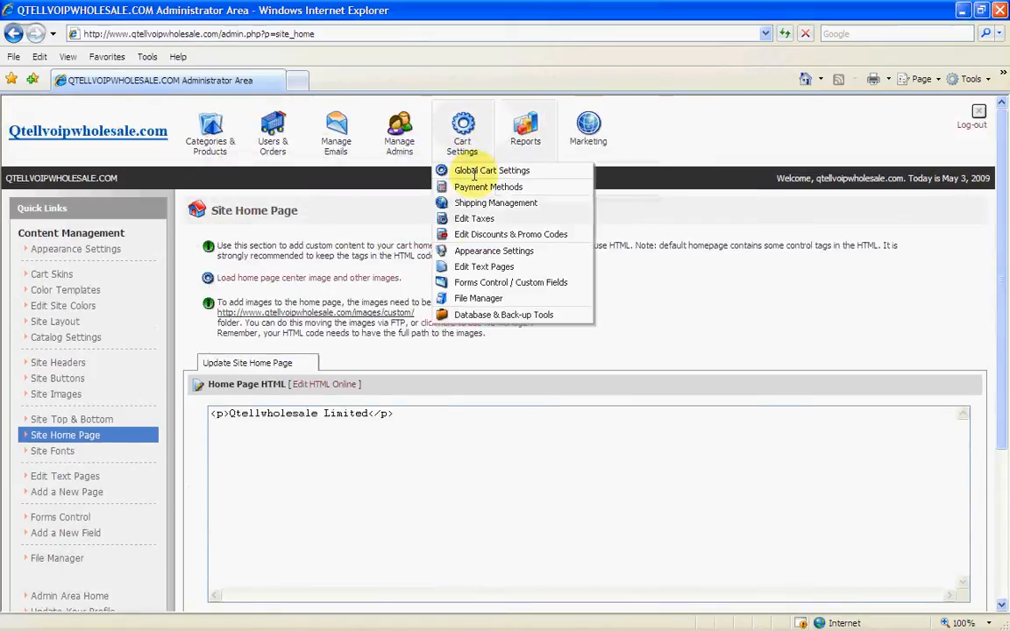
pyautogui.click(481, 249)
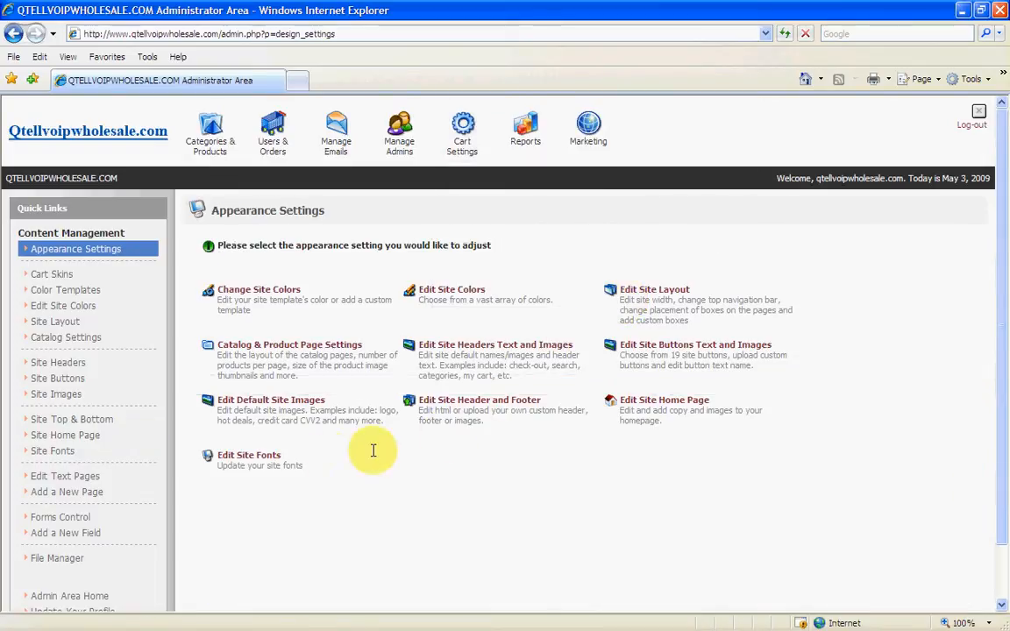
# Open the site fonts editor from the appearance settings and look through the font families available for the Site element.
pyautogui.click(238, 454)
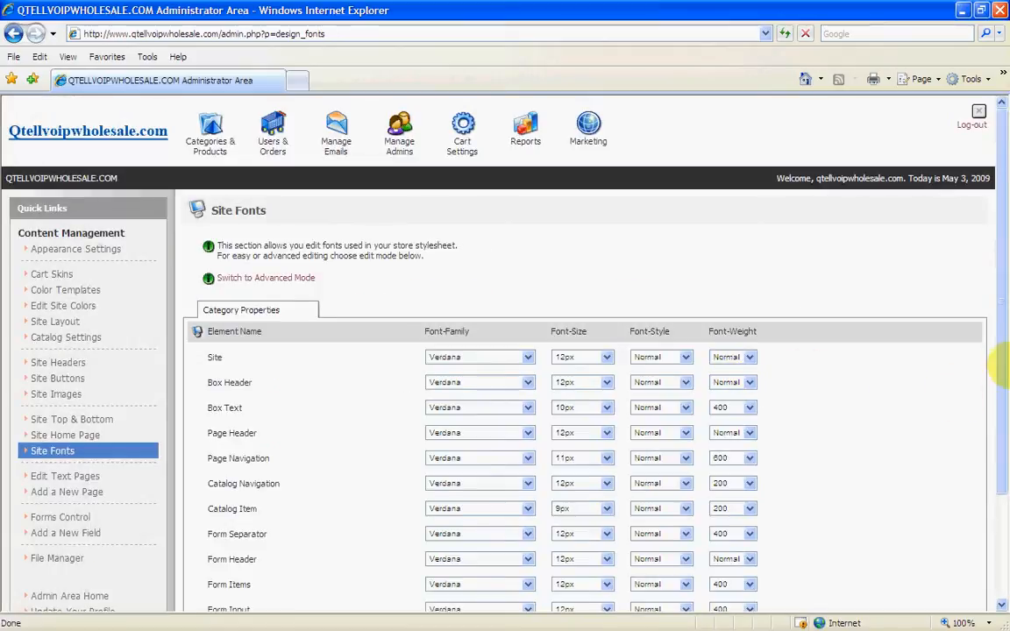
pyautogui.moveTo(1004, 374); pyautogui.dragTo(1001, 463)
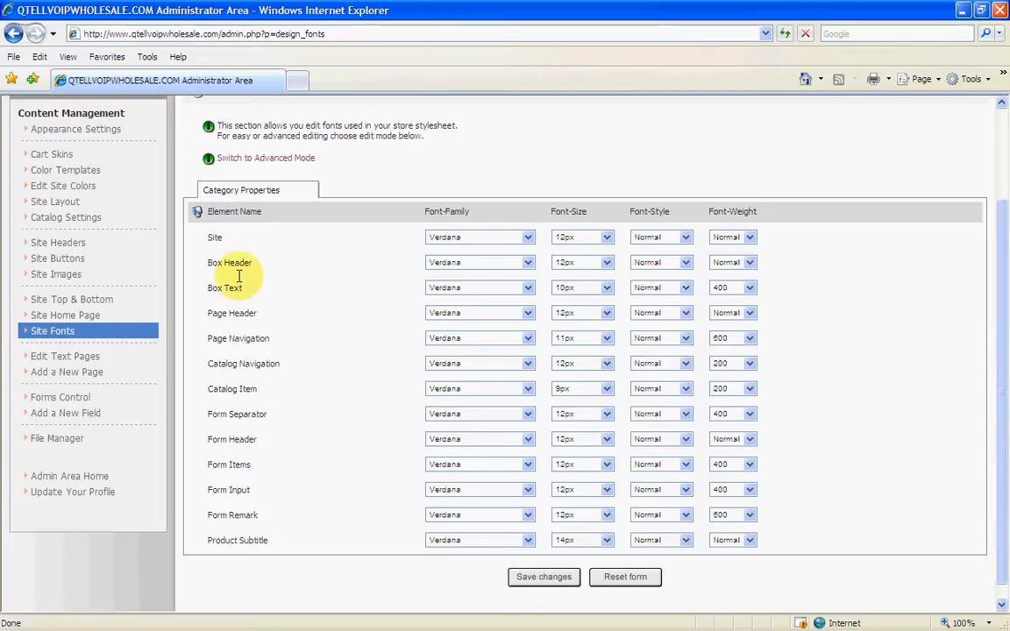
pyautogui.click(529, 236)
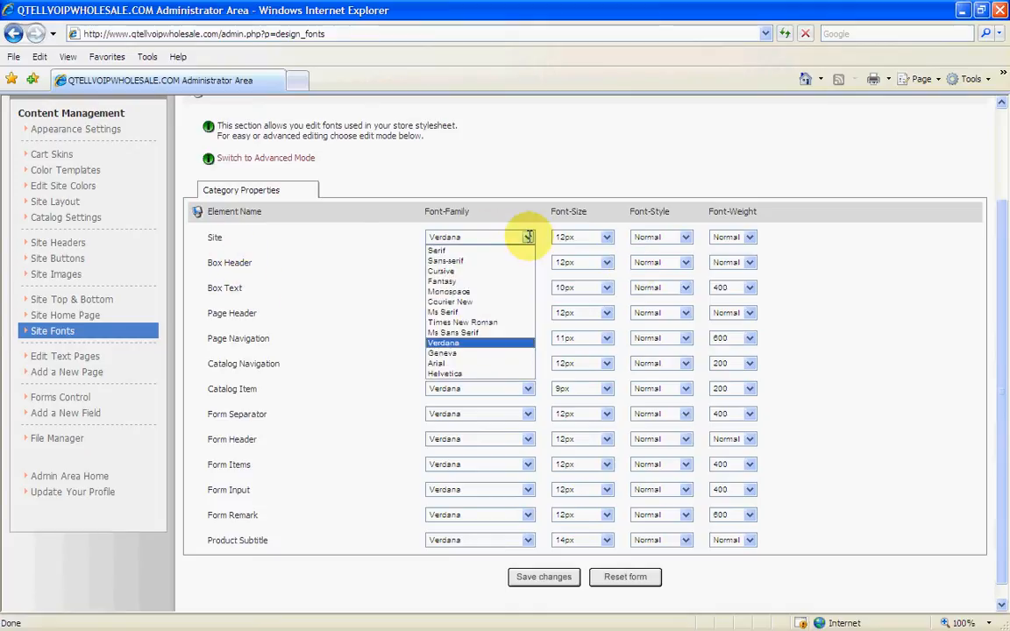
pyautogui.click(529, 237)
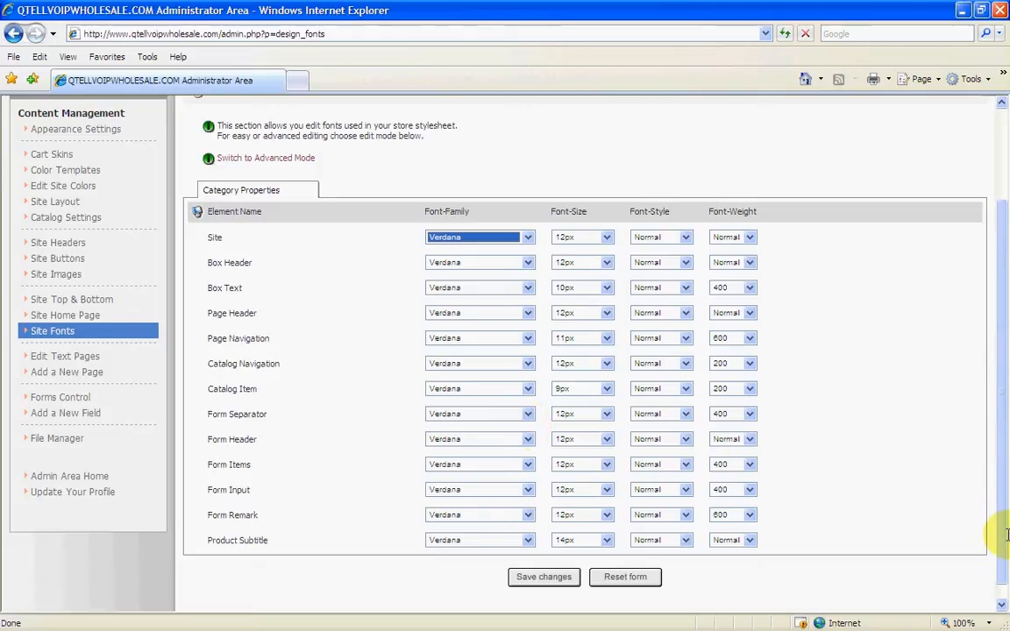
# Open the site text pages from the cart settings and look through the list of page titles.
pyautogui.moveTo(1001, 458); pyautogui.dragTo(981, 329)
pyautogui.moveTo(458, 130)
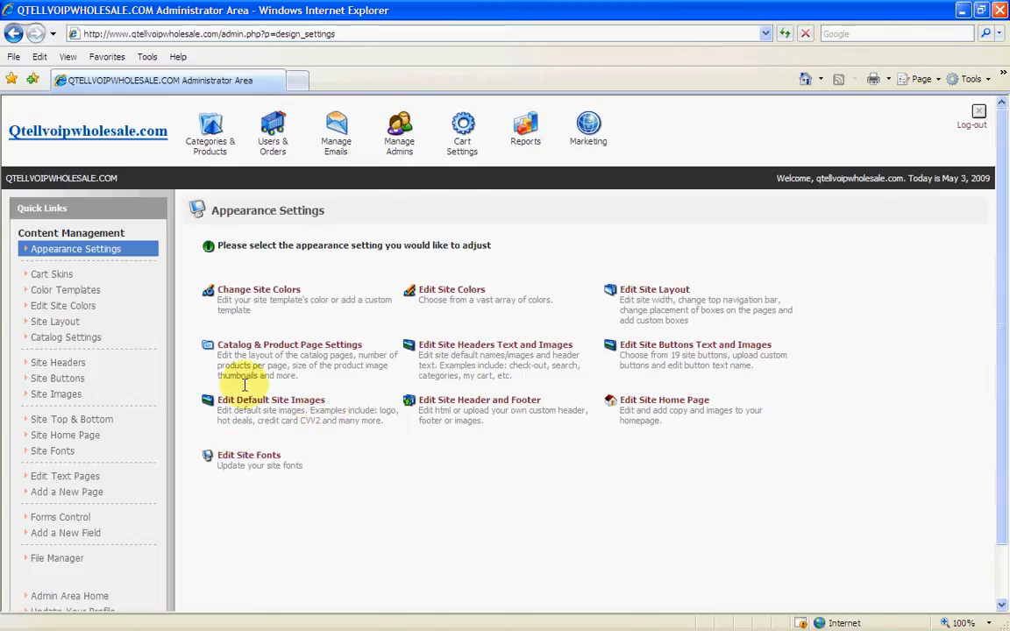
pyautogui.moveTo(461, 136)
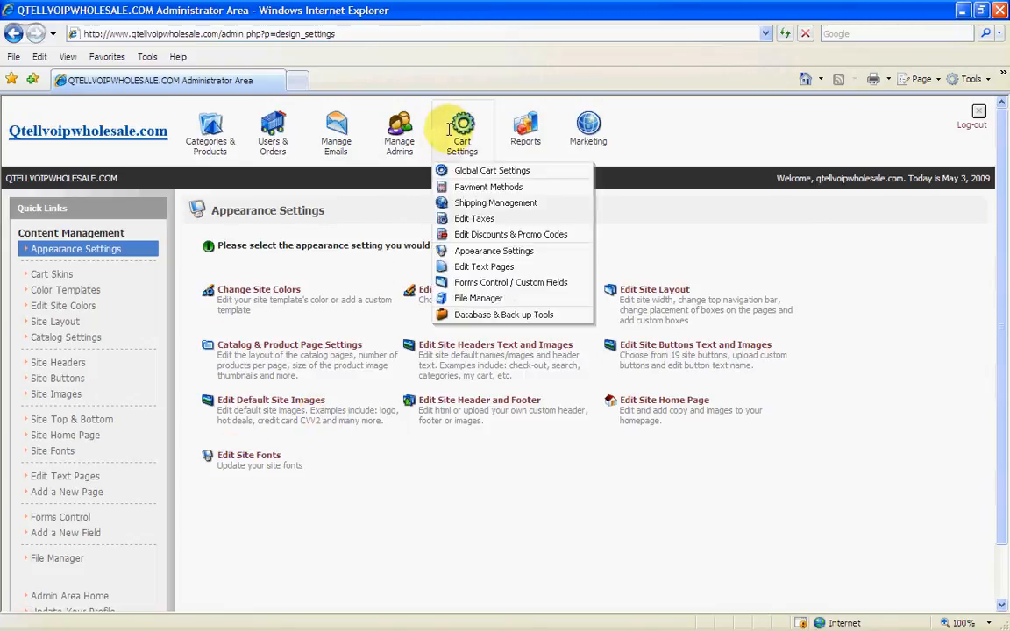
pyautogui.click(485, 265)
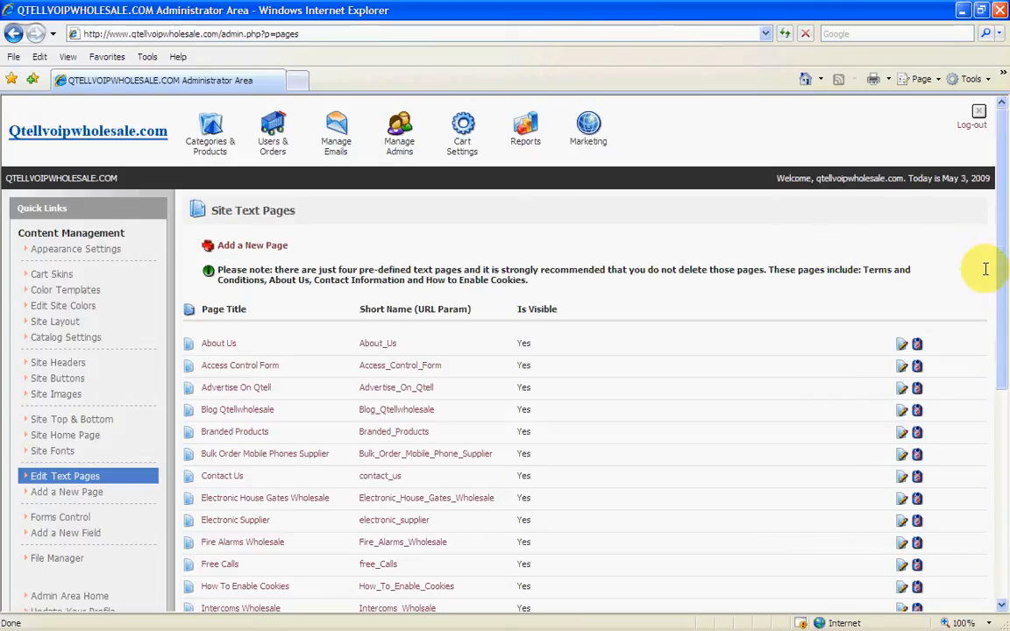
pyautogui.scroll(-2, 998, 283)
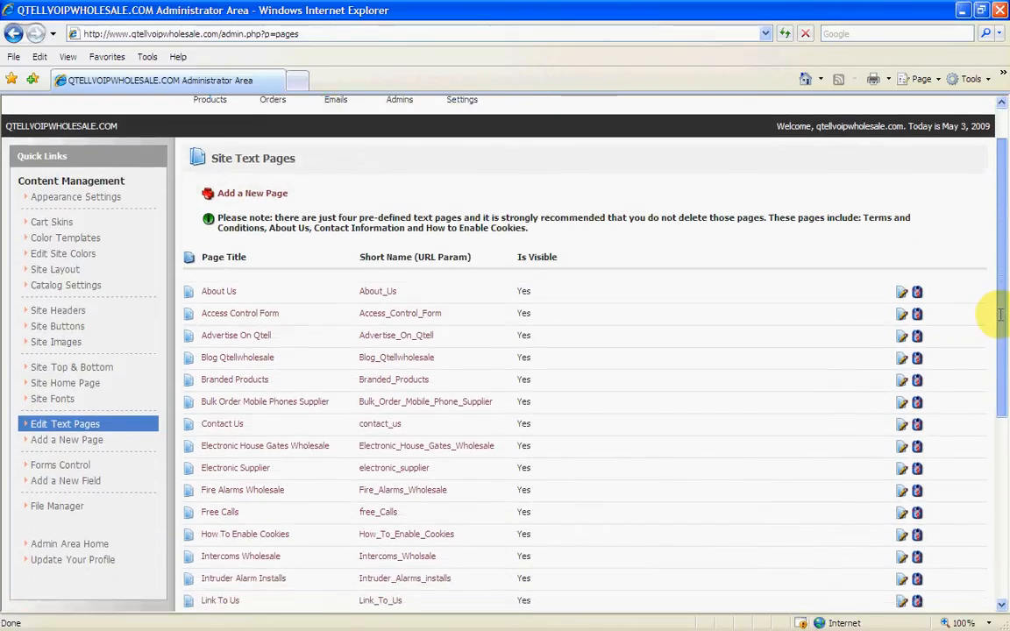
pyautogui.moveTo(999, 313); pyautogui.dragTo(972, 354)
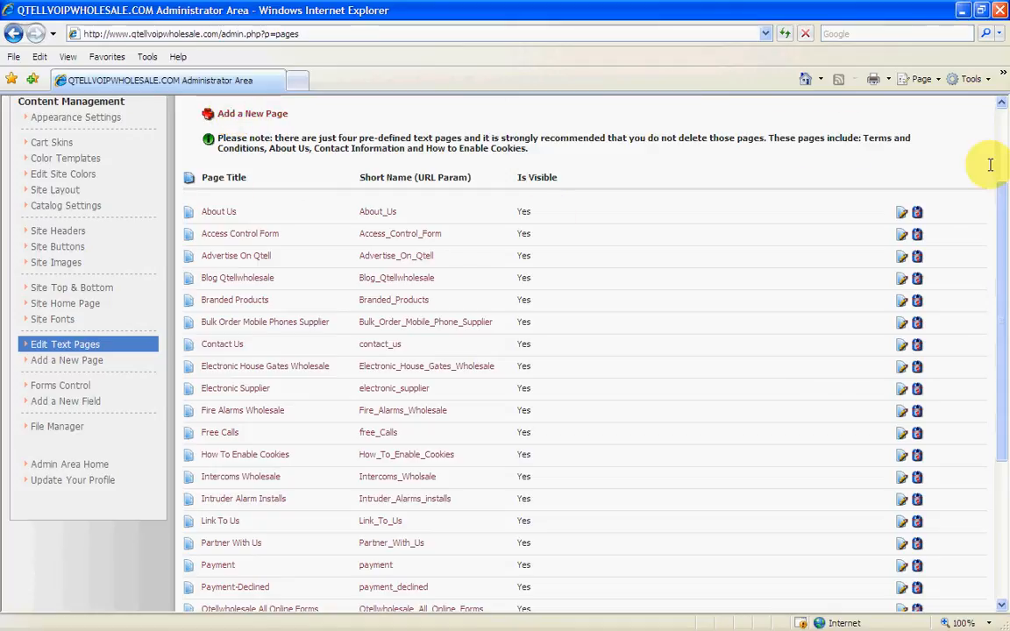
# Bring the storefront window back at full size and examine the text page links in the home page footer.
pyautogui.moveTo(1009, 294); pyautogui.dragTo(553, 187)
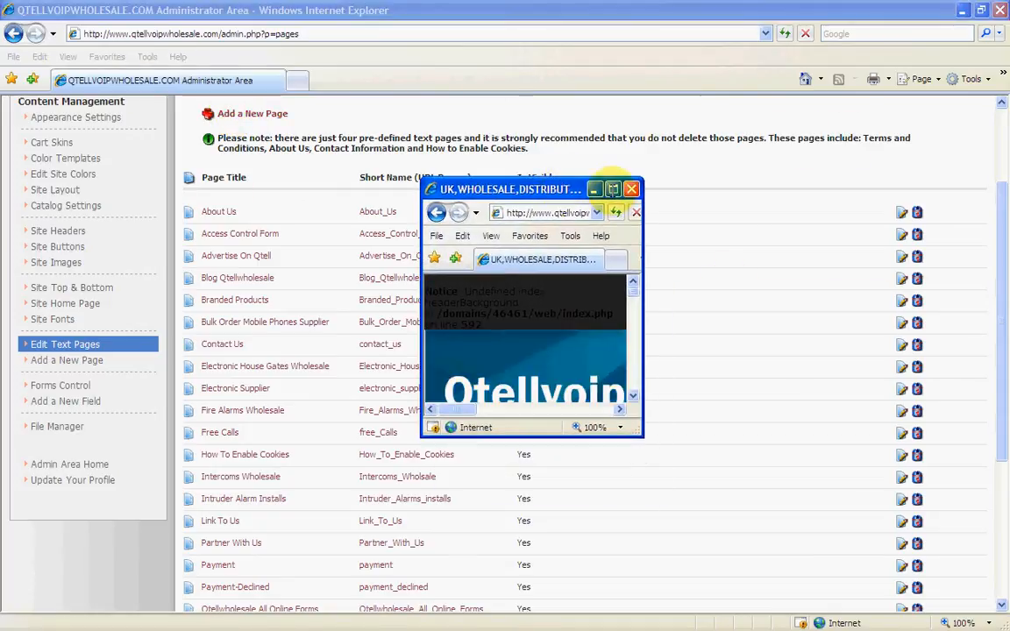
pyautogui.click(613, 188)
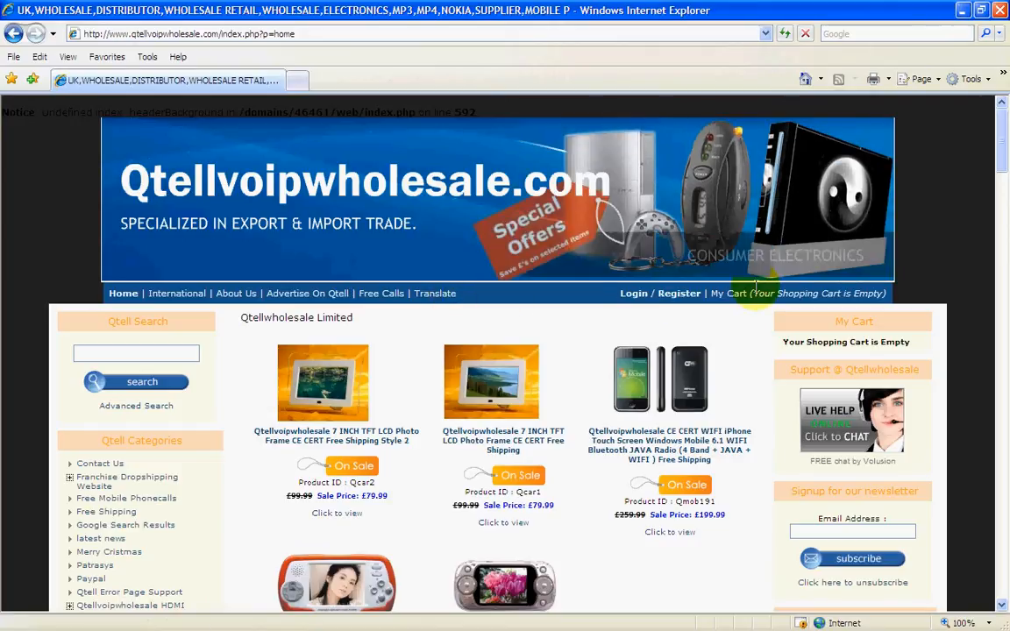
pyautogui.moveTo(999, 201); pyautogui.dragTo(1001, 593)
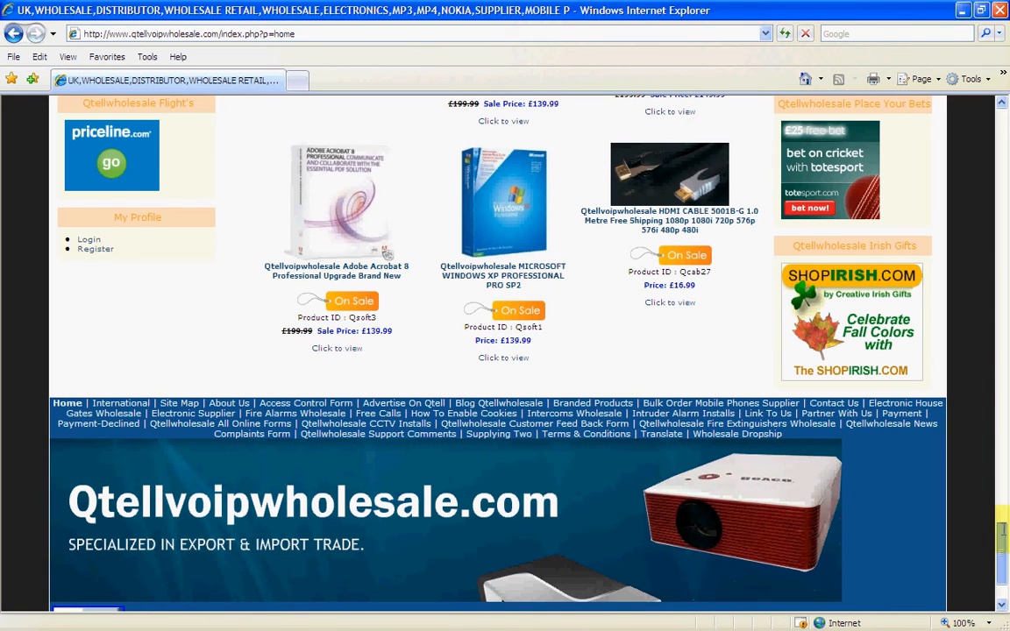
pyautogui.moveTo(1003, 530); pyautogui.dragTo(982, 140)
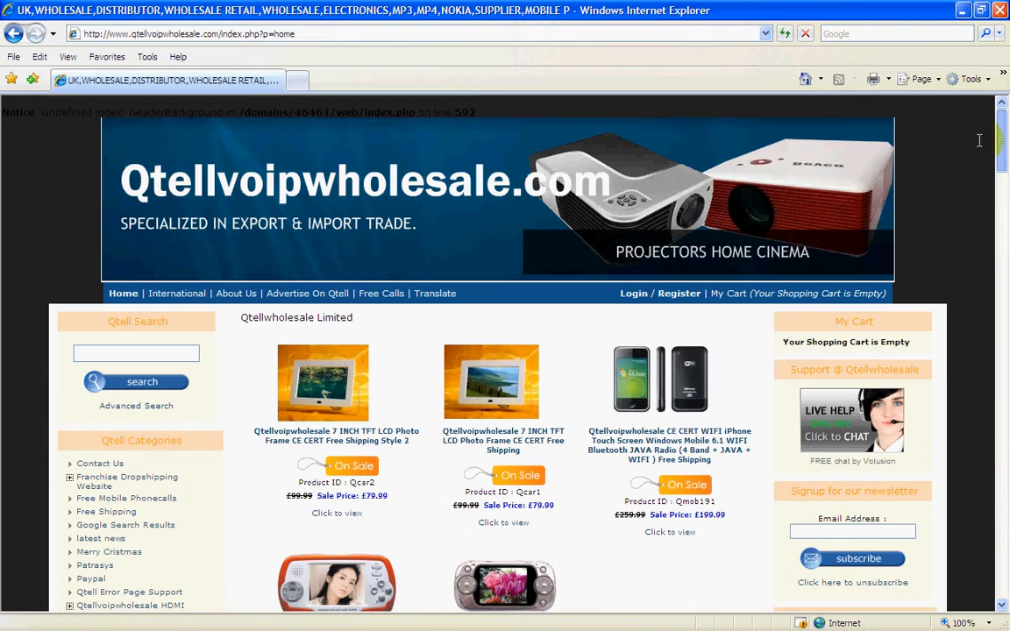
# Minimize the storefront window and look through the rest of the site text pages list in the admin area.
pyautogui.click(962, 10)
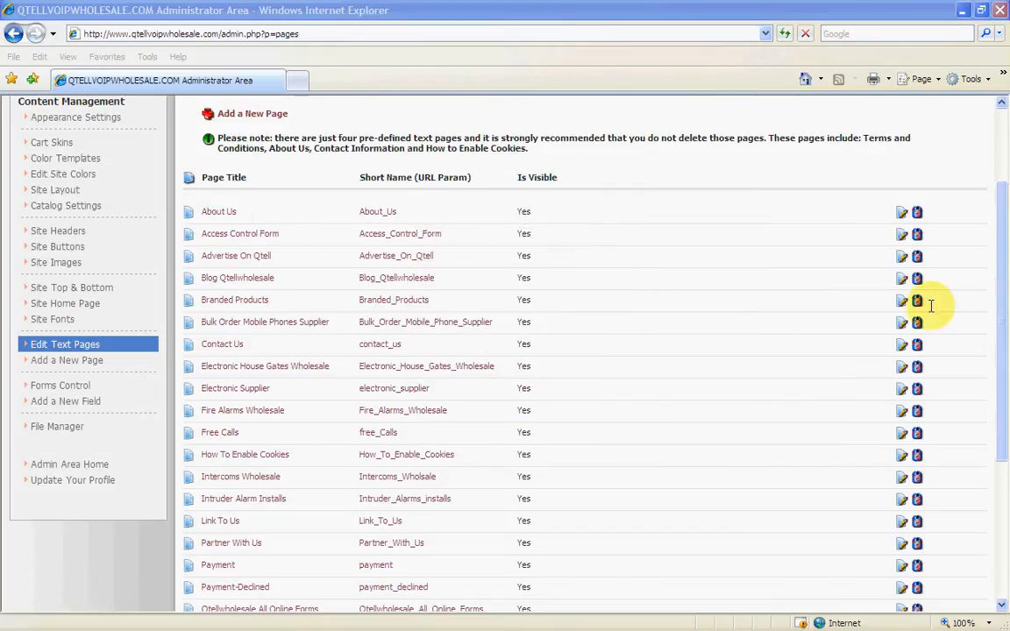
pyautogui.moveTo(1001, 371); pyautogui.dragTo(999, 529)
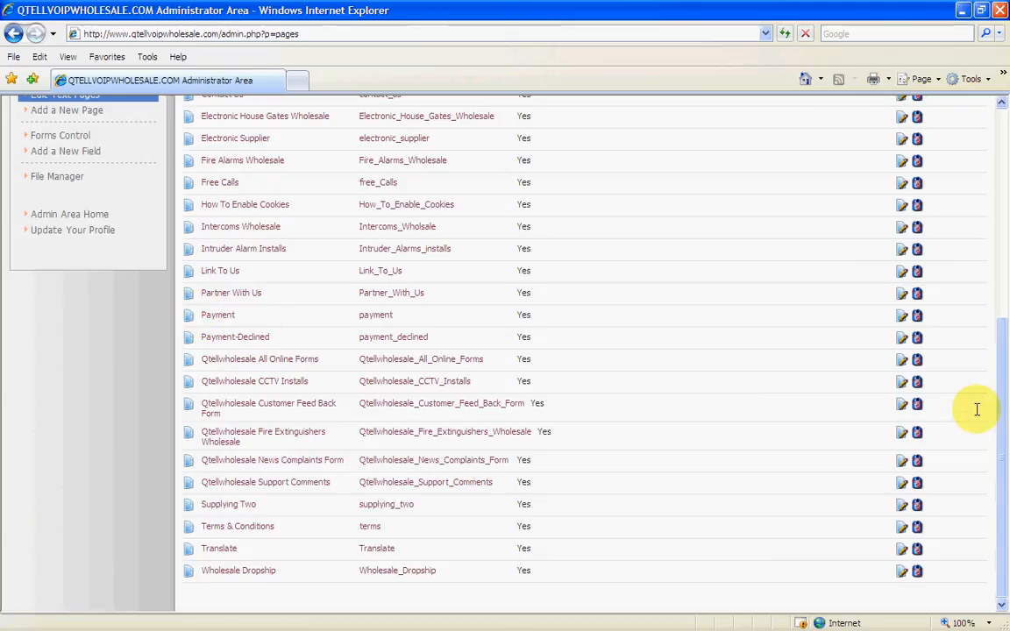
pyautogui.scroll(5, 1002, 427)
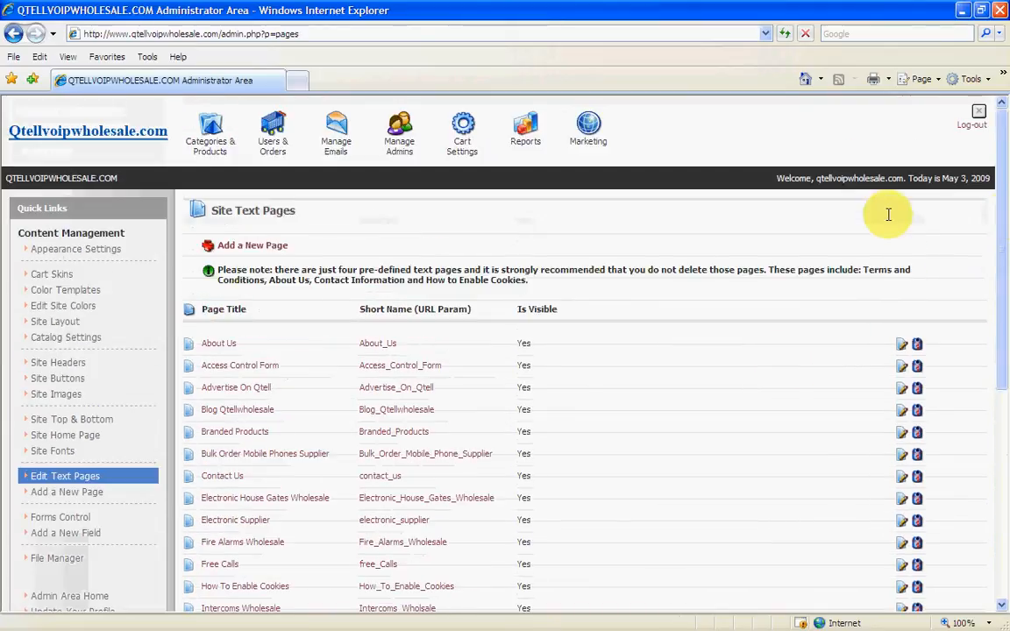